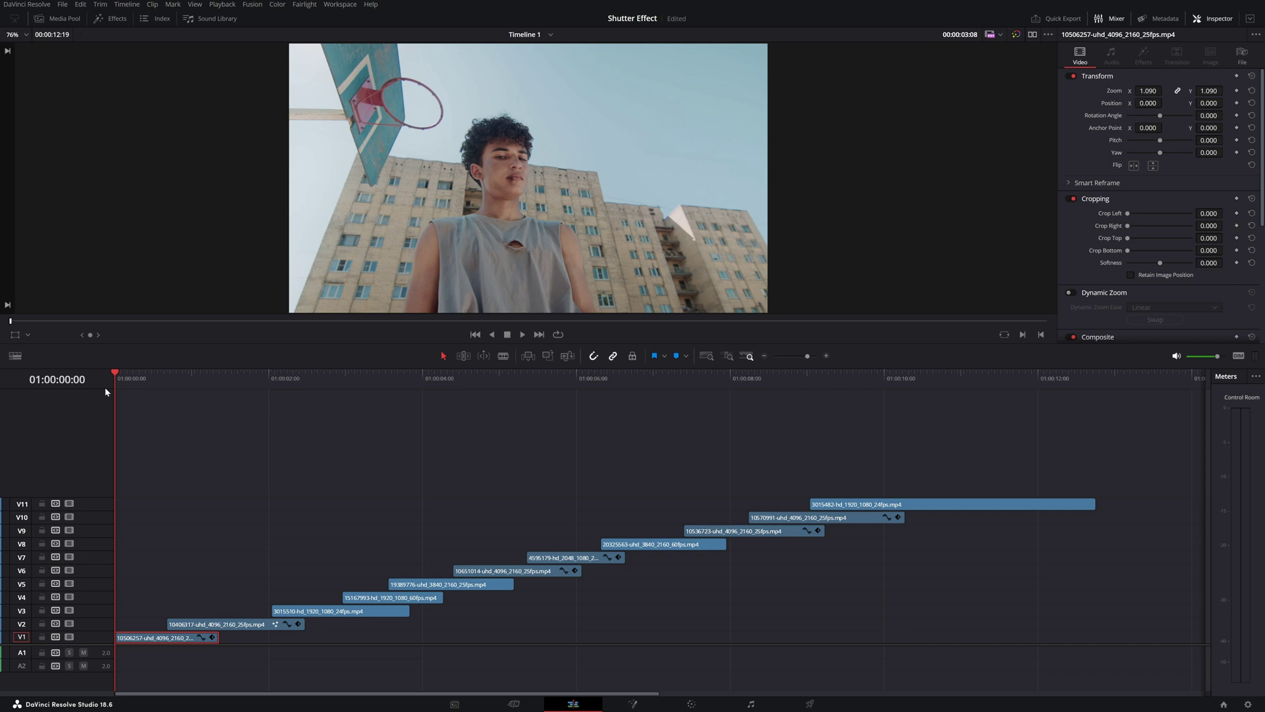
Select the clip on track V2, move the playhead to its first frame and open it on the Fusion page.
key(space)
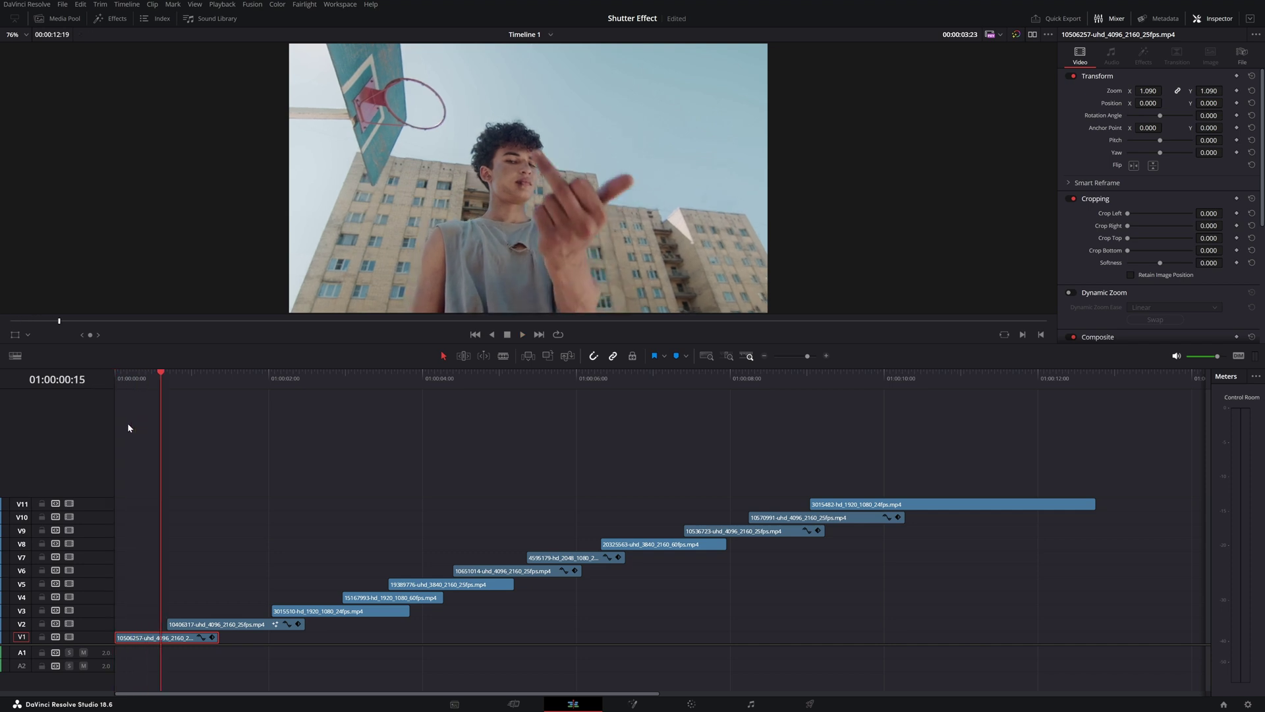
click(214, 628)
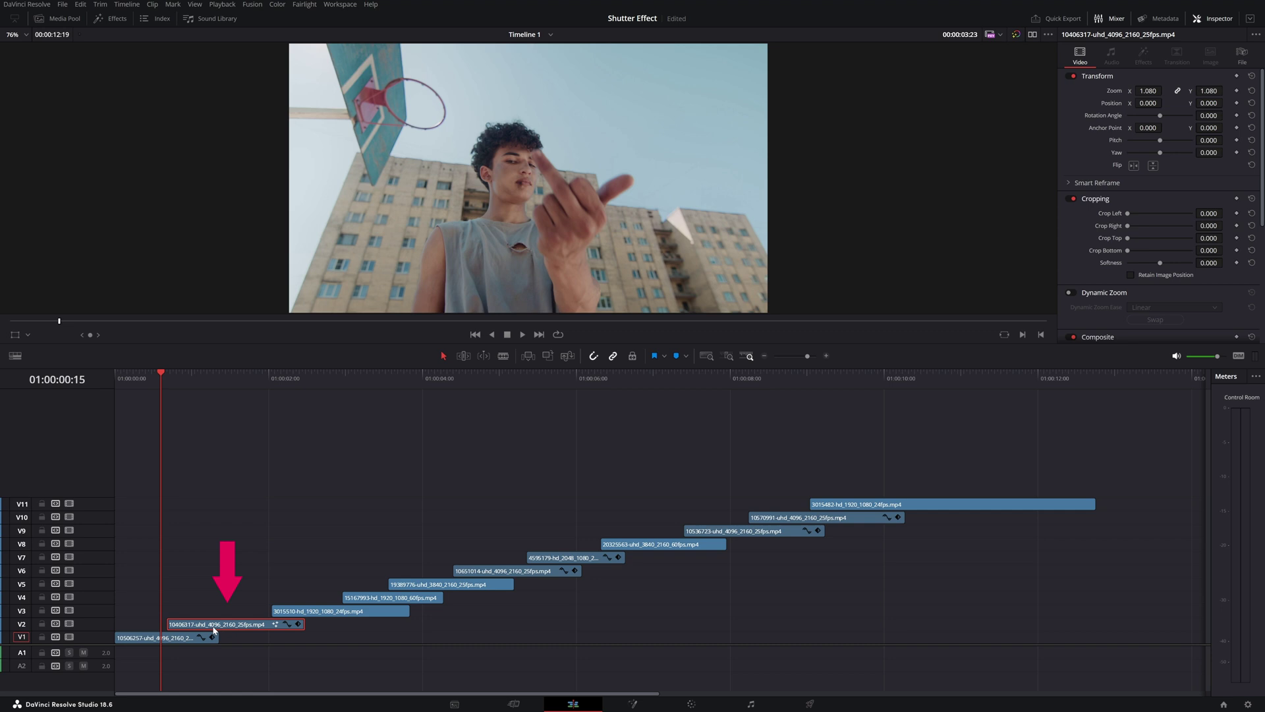
key(shift+Right)
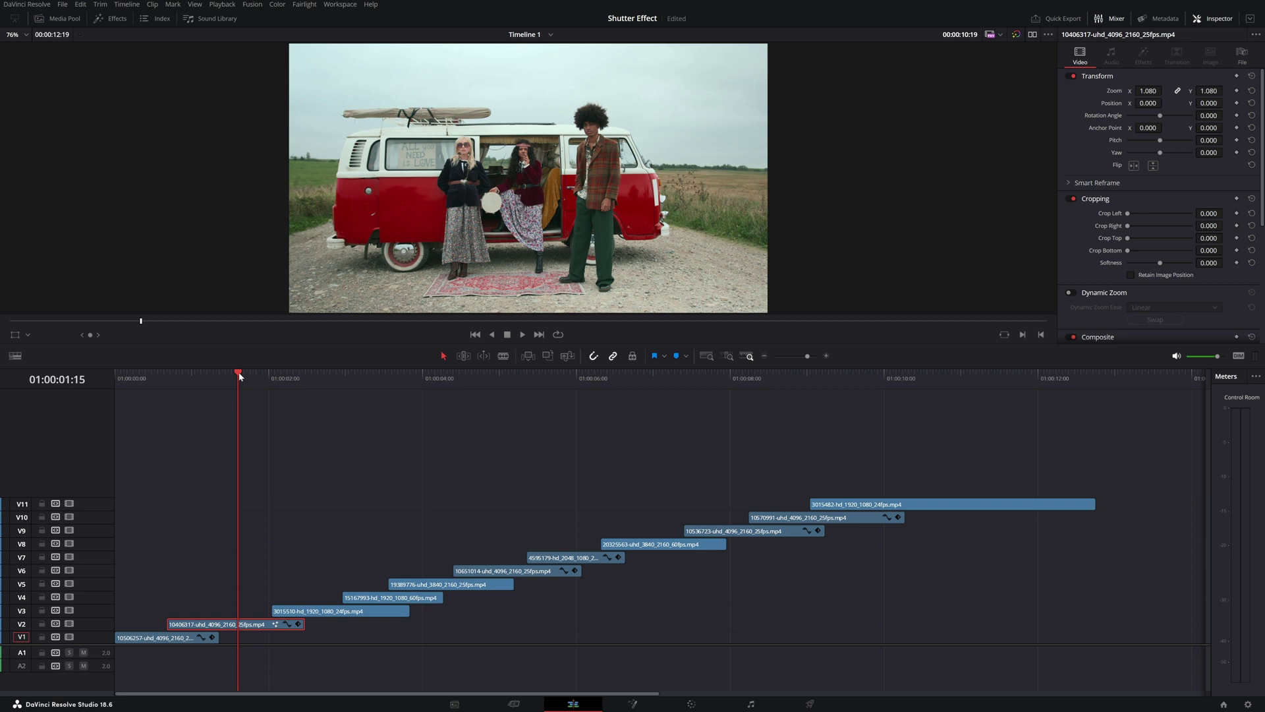
key(Up)
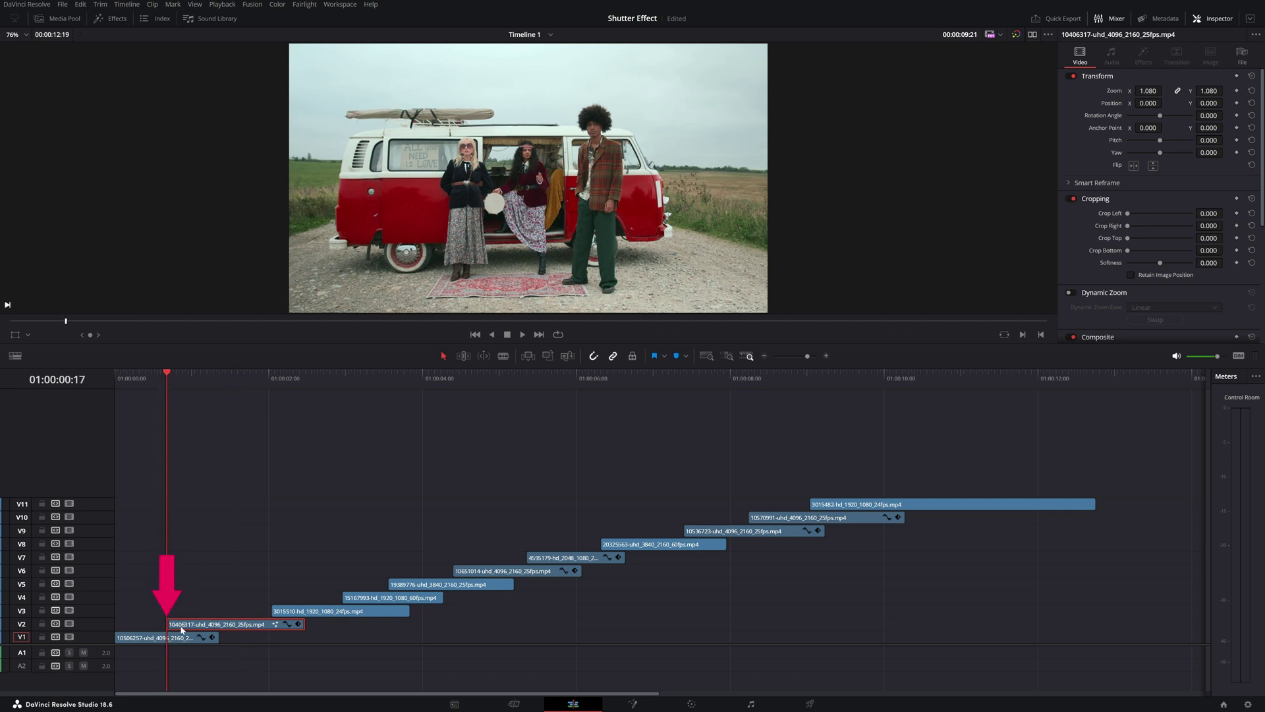
click(631, 704)
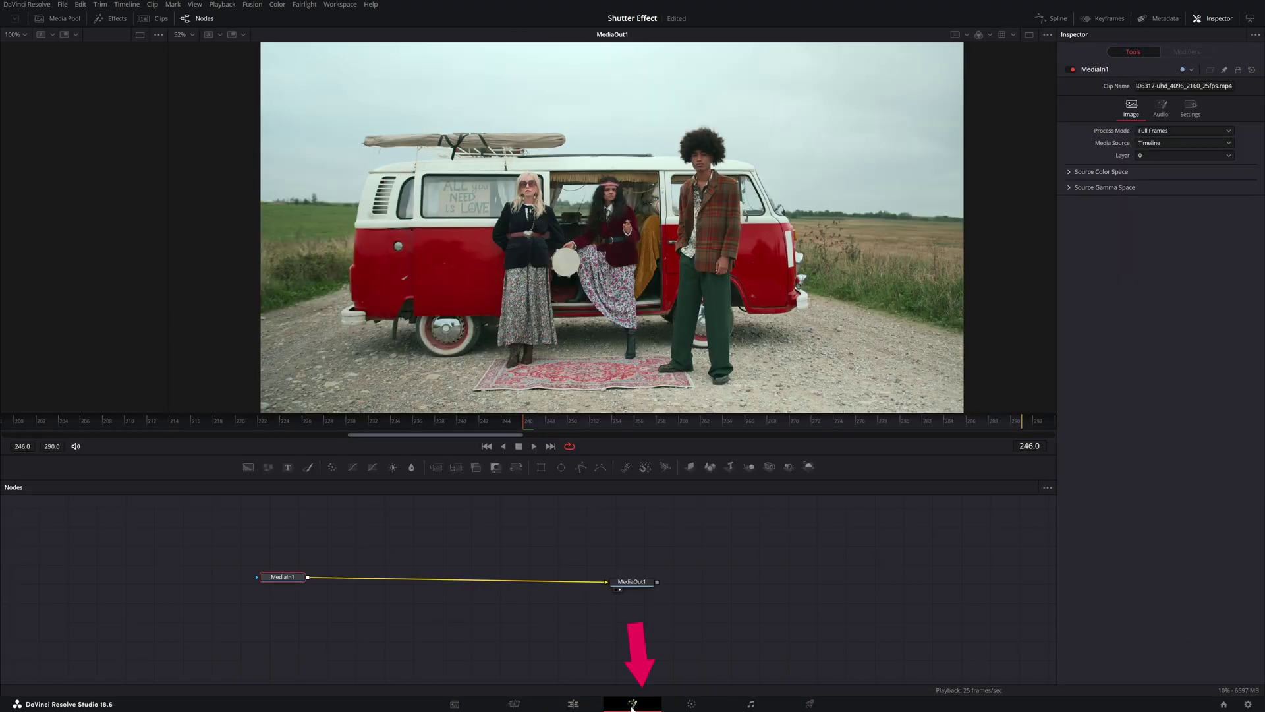
Insert a Transform node between MediaIn1 and MediaOut1, spacing out the nodes to make room.
drag(290, 580, 259, 586)
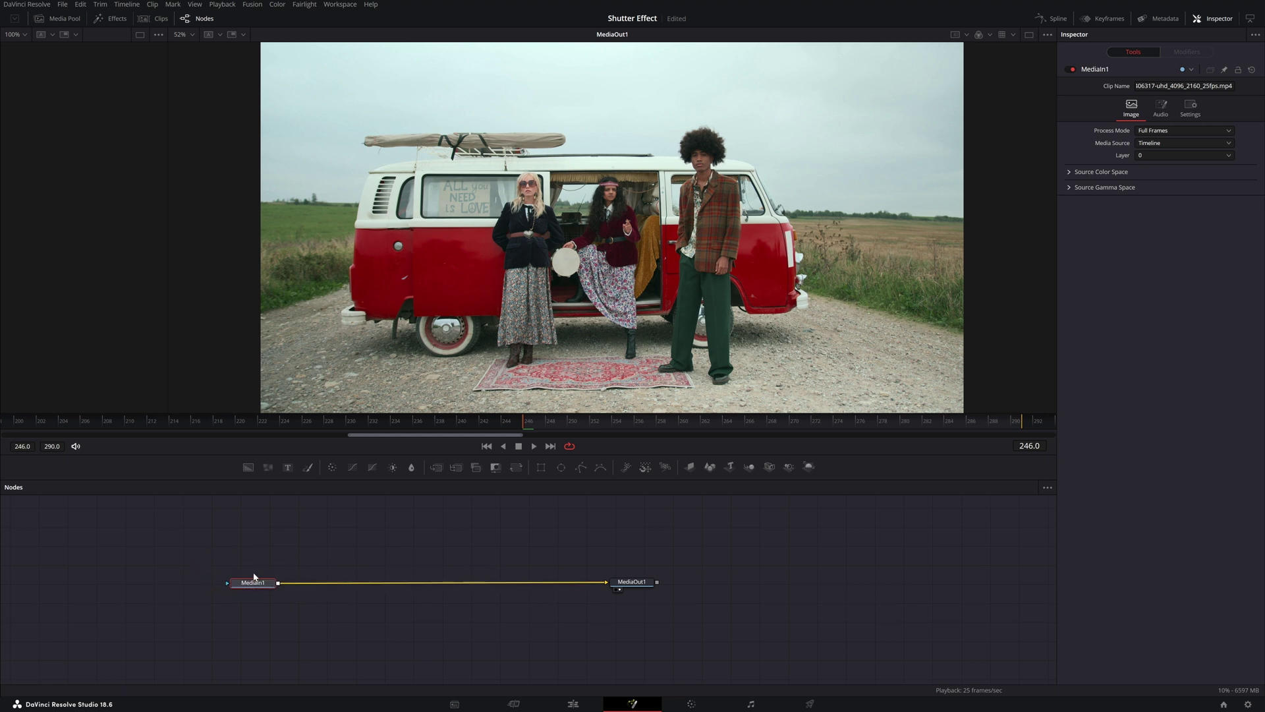
key(shift+space)
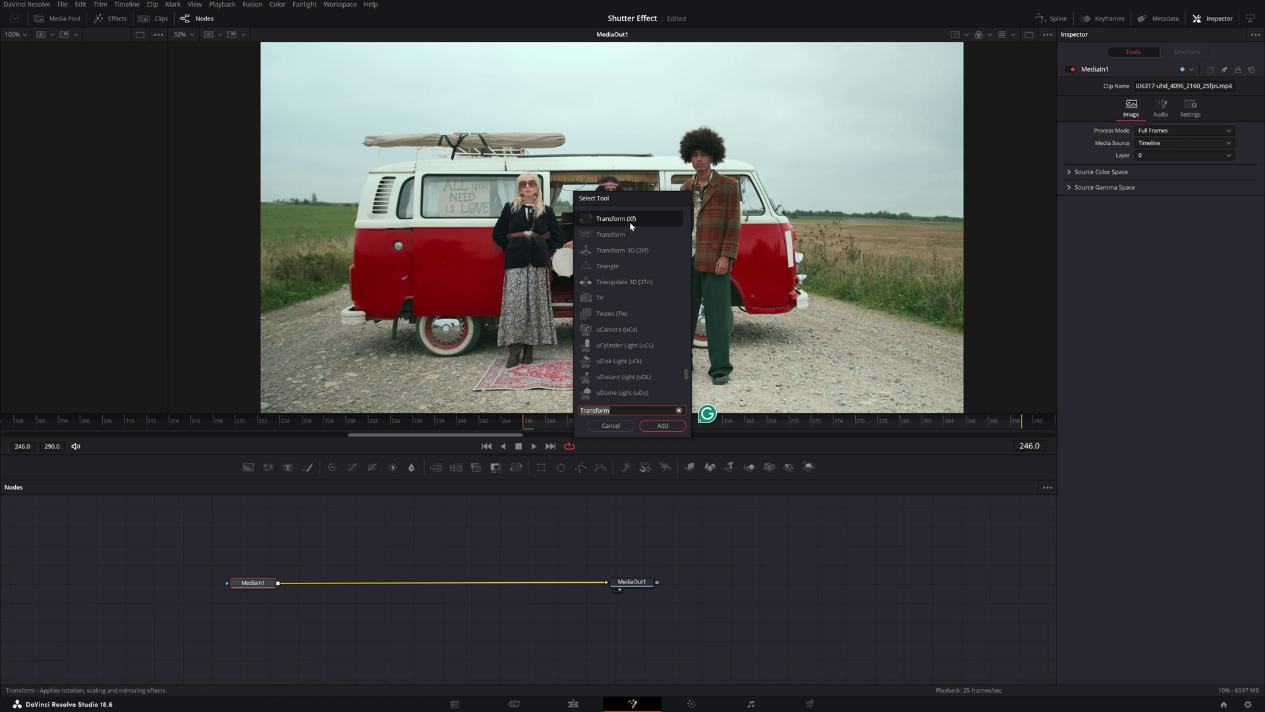
click(664, 428)
drag(311, 585, 411, 584)
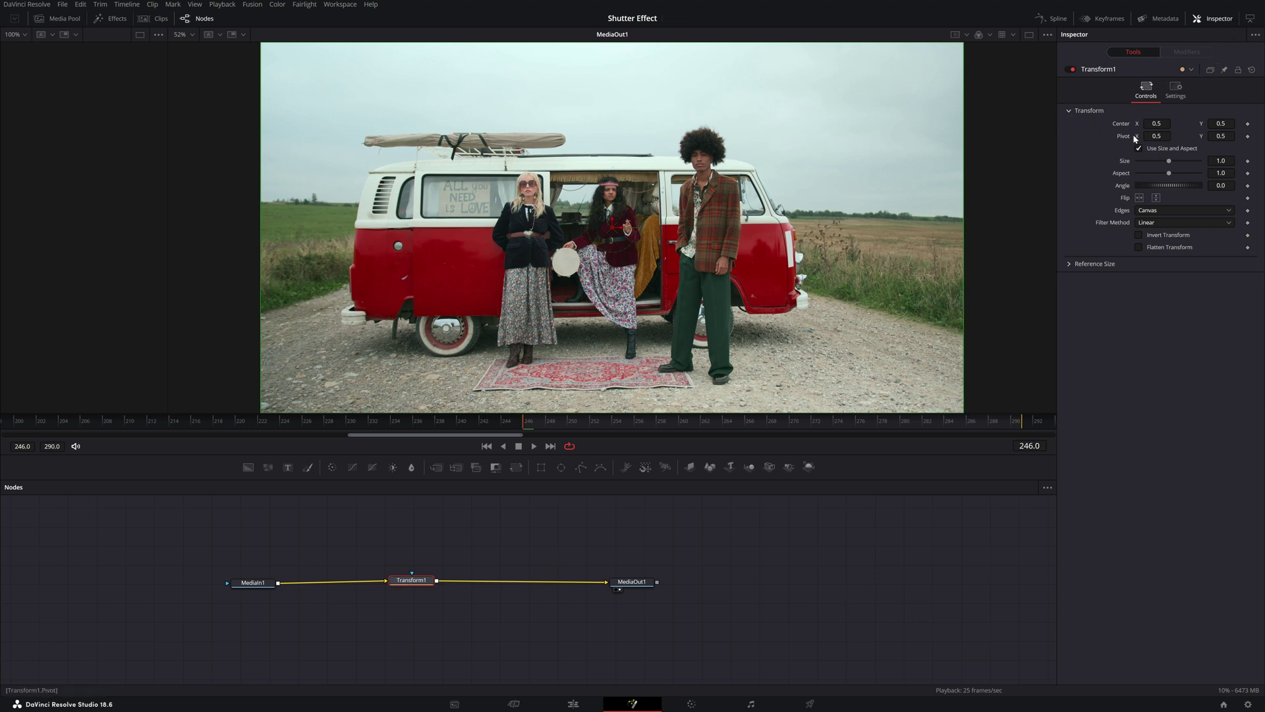
Keyframe Transform1's Center at frame 246 and set its Y to about 1.505, moving the image above the frame.
drag(1220, 123, 1171, 123)
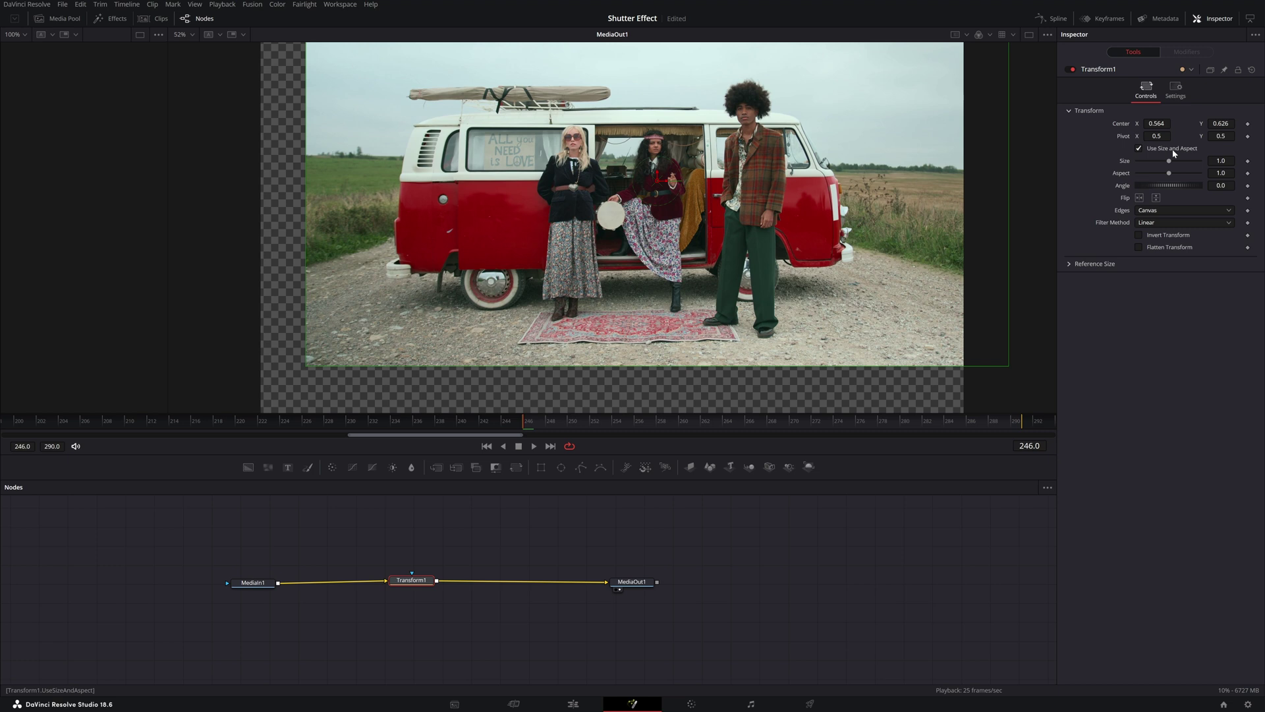
double_click(1124, 125)
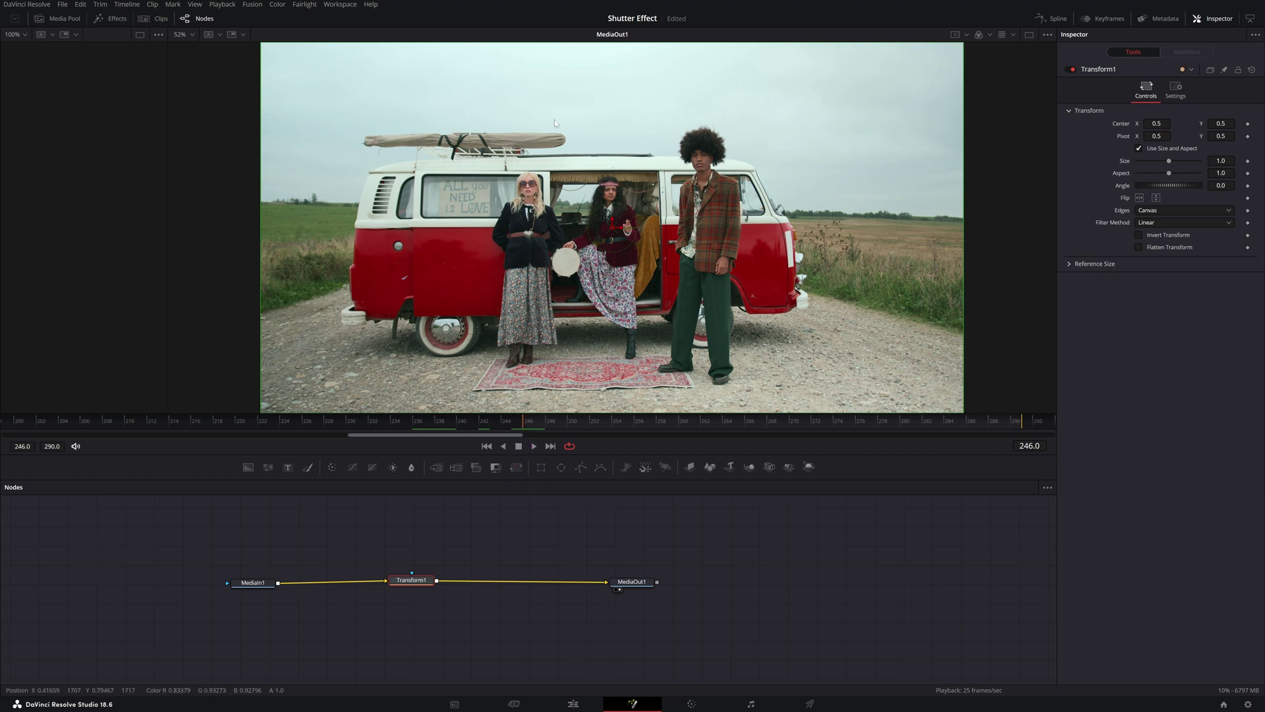
click(1248, 125)
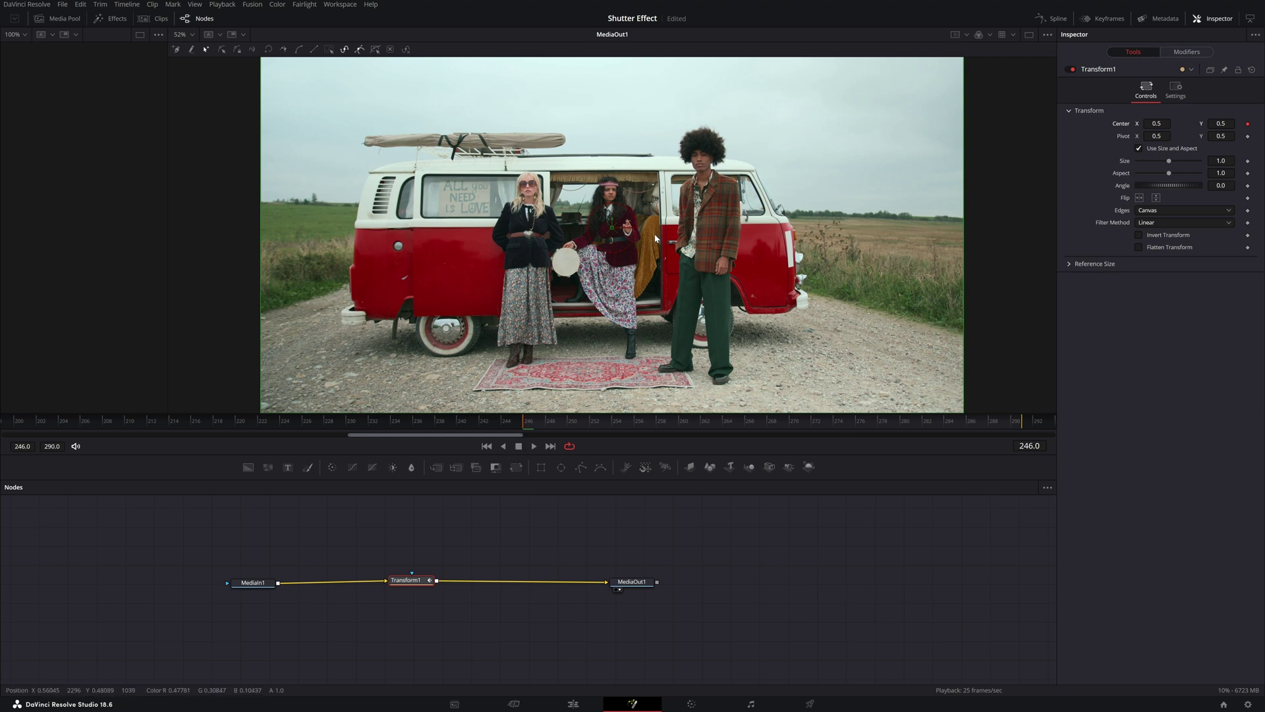
drag(1210, 123, 1249, 123)
scroll(617, 189, down, 1)
scroll(617, 189, up, 5)
key(ctrl+f)
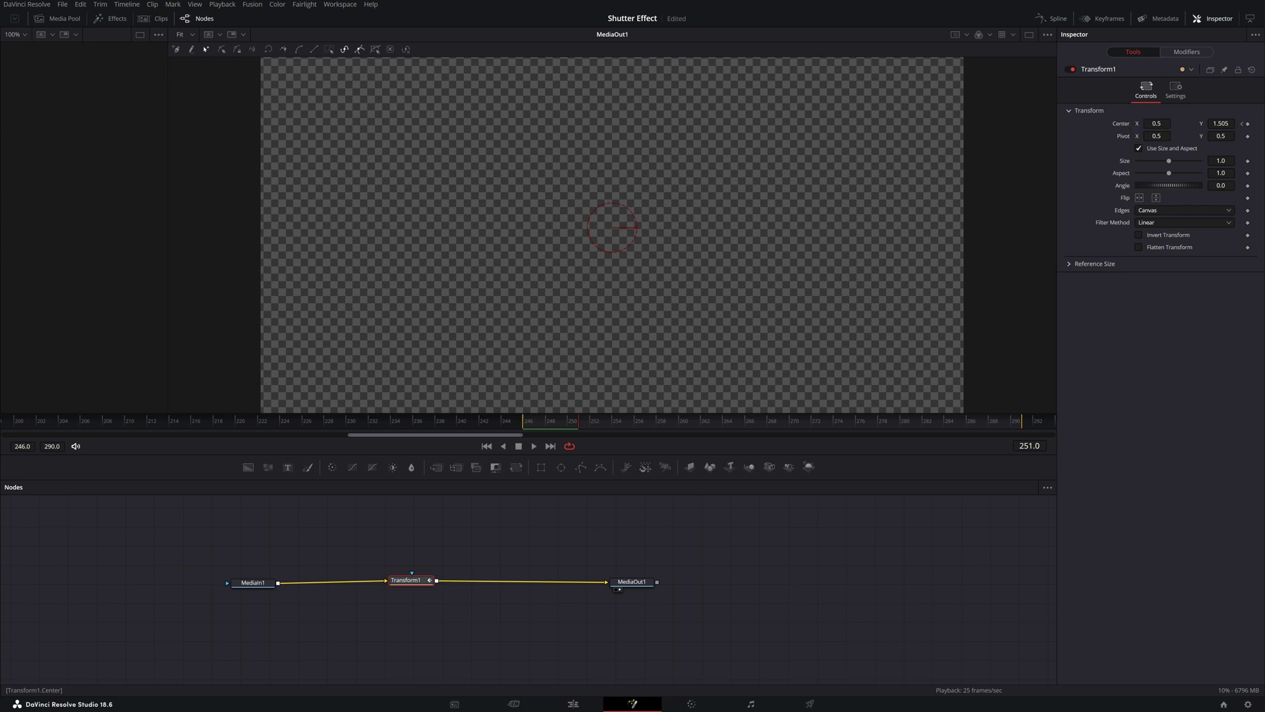
Keyframe Transform1's Center at frame 251 with Y set to 0.5.
drag(1220, 123, 966, 157)
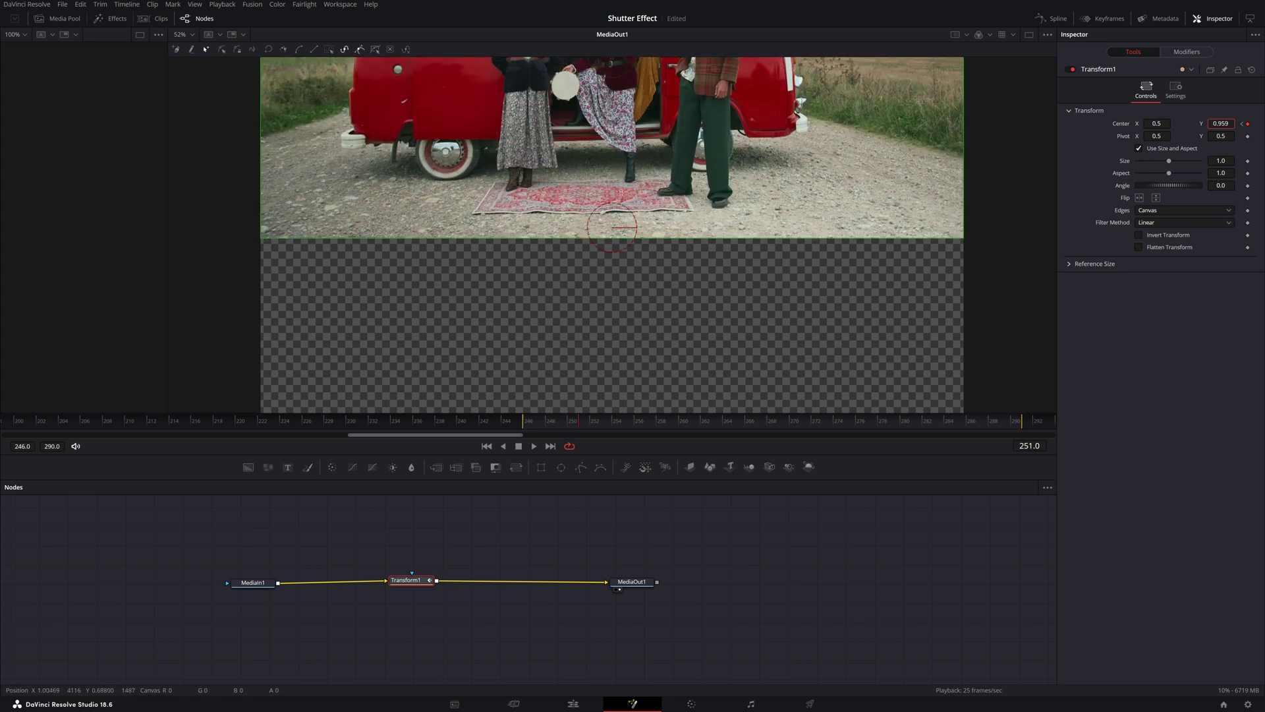
drag(1170, 123, 1125, 124)
double_click(1221, 123)
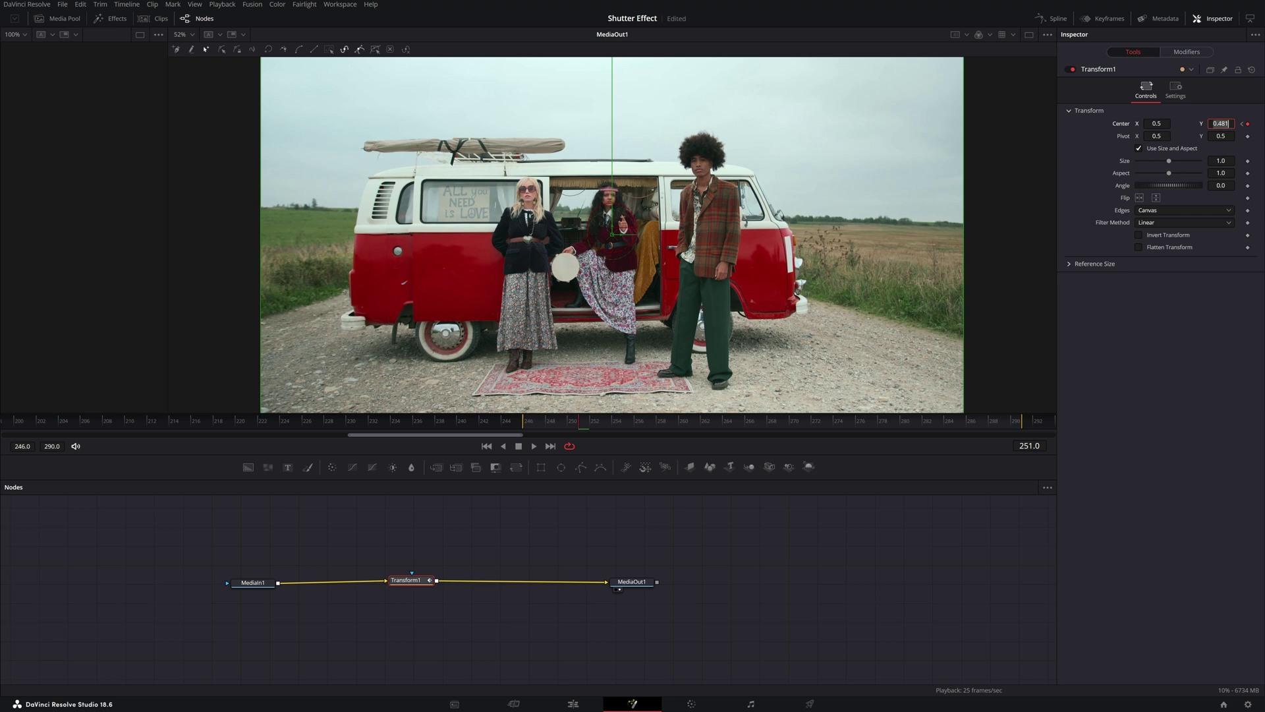
text(0.5)
key(Tab)
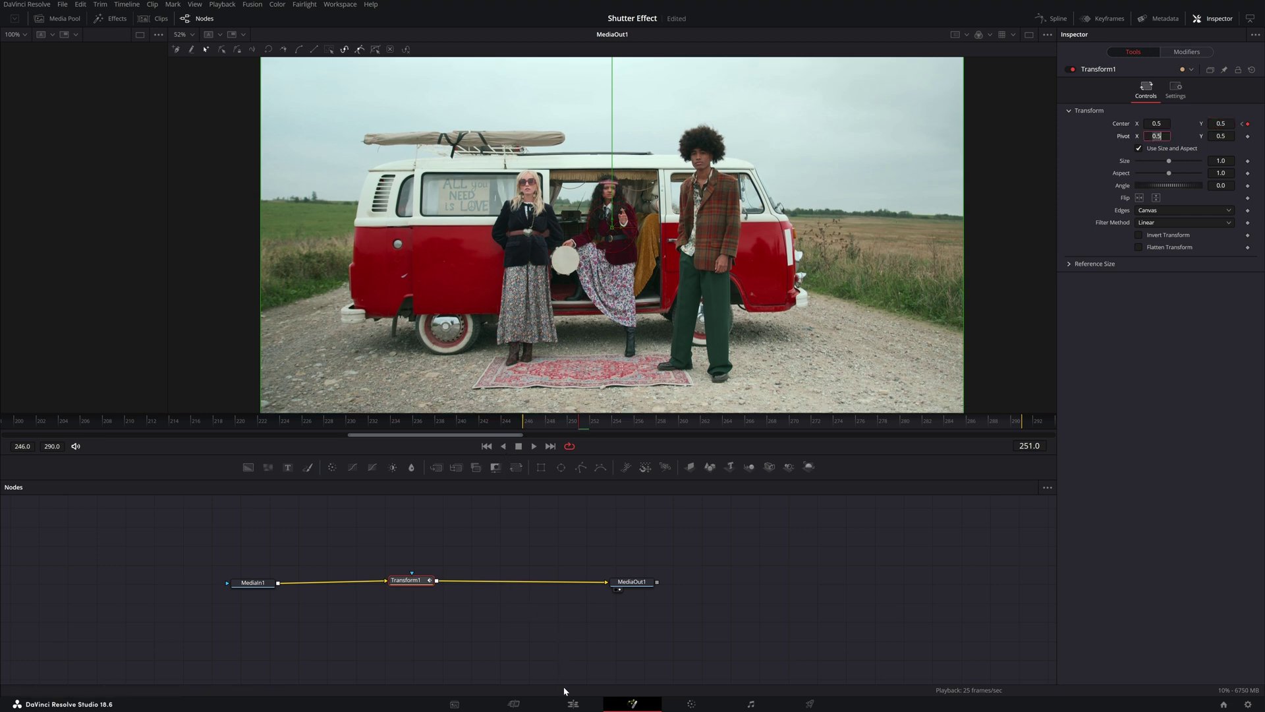
Return to the Edit page and step through the opening frames of the V2 clip to check its drop-in movement.
click(574, 704)
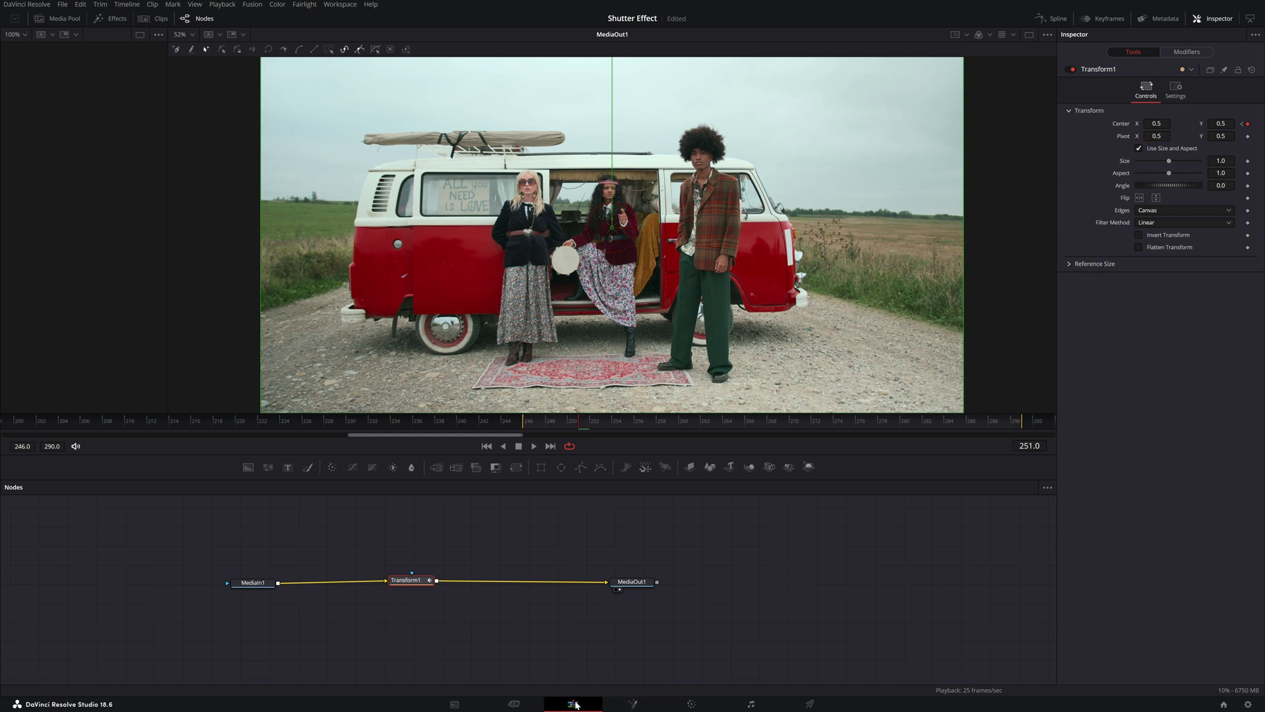
key(Right)
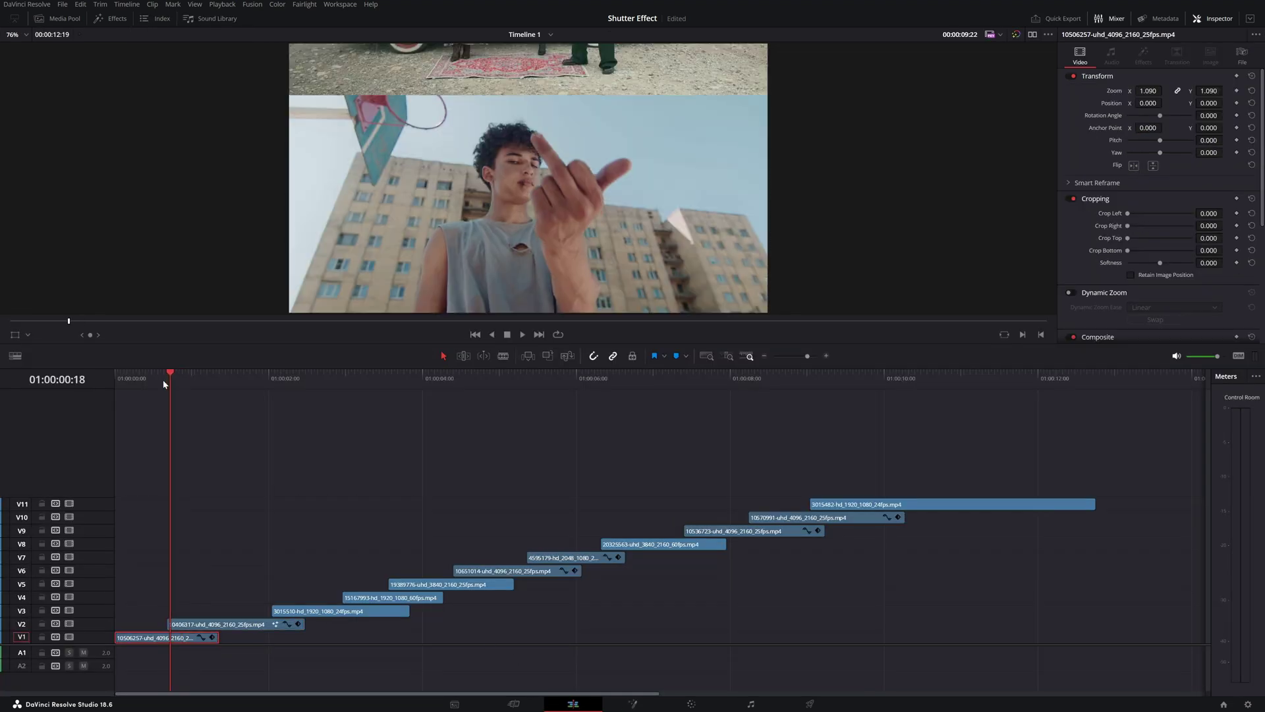
key(Right)
key(Right)
key(Right)
key(Right)
key(Right)
key(Right)
key(Right)
key(Right)
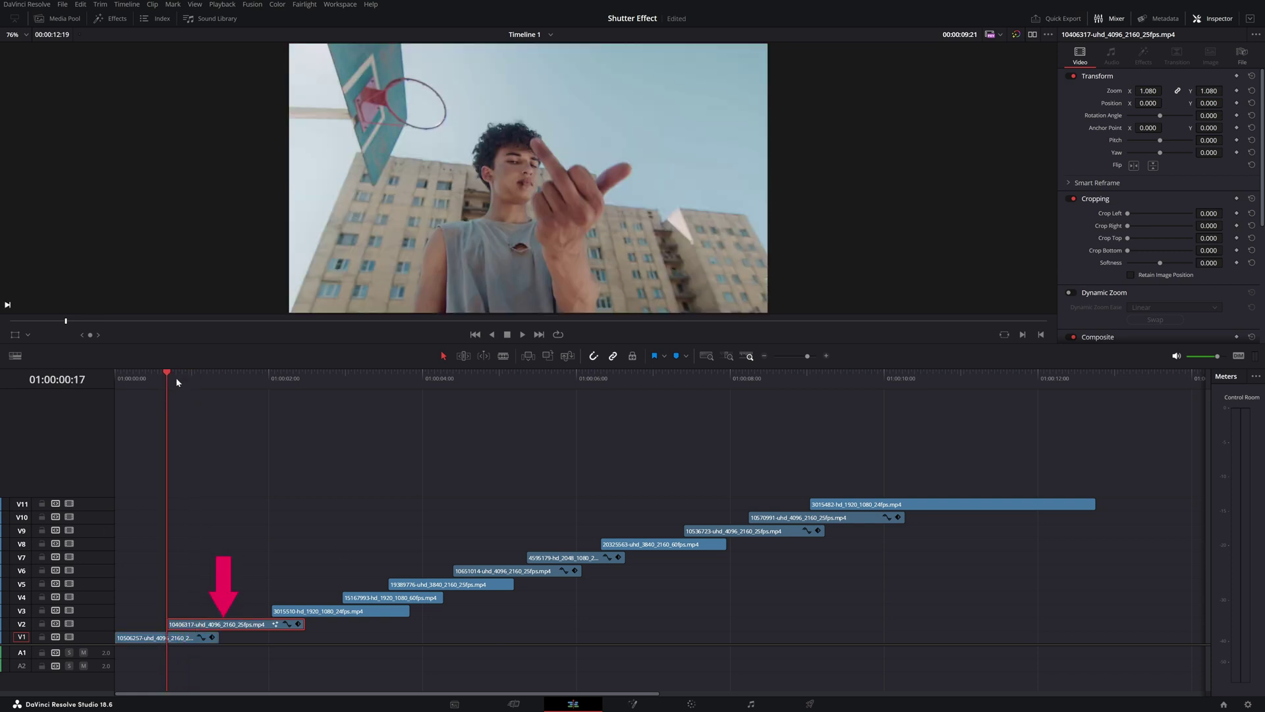
drag(176, 382, 189, 381)
Reopen the V2 clip in Fusion and enable Motion Blur on its Transform1 node.
click(632, 704)
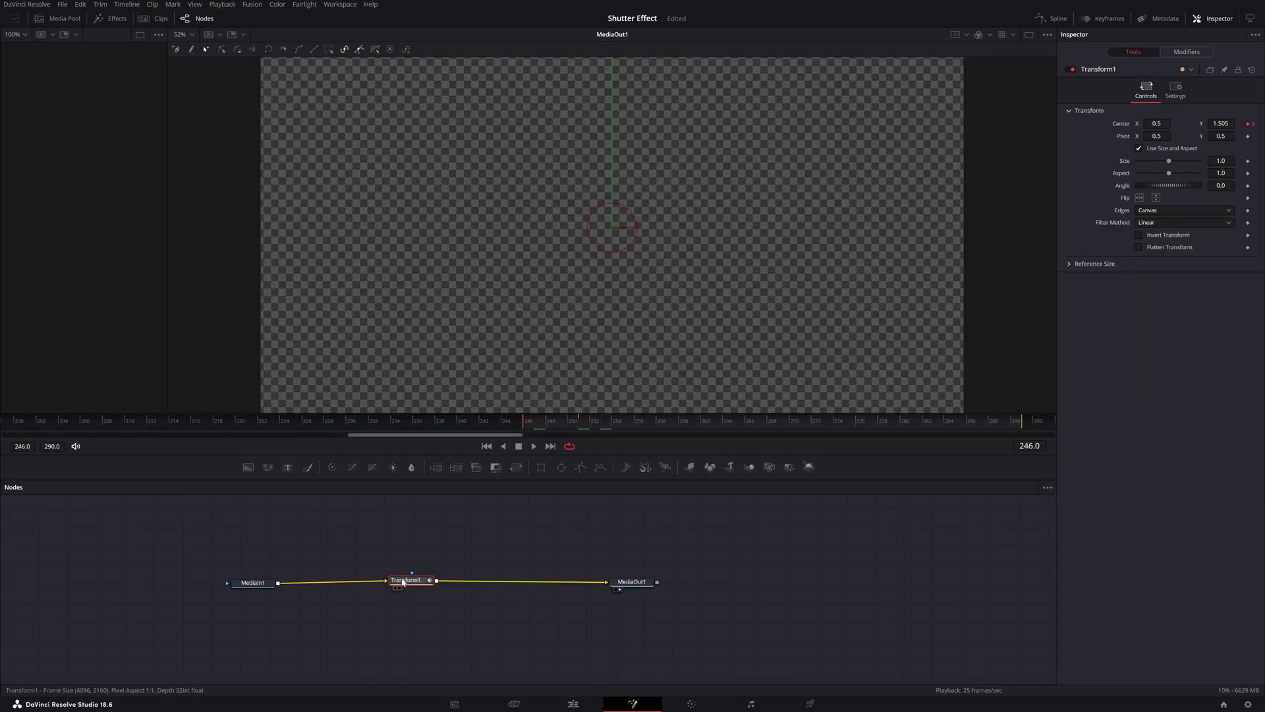
drag(405, 580, 423, 573)
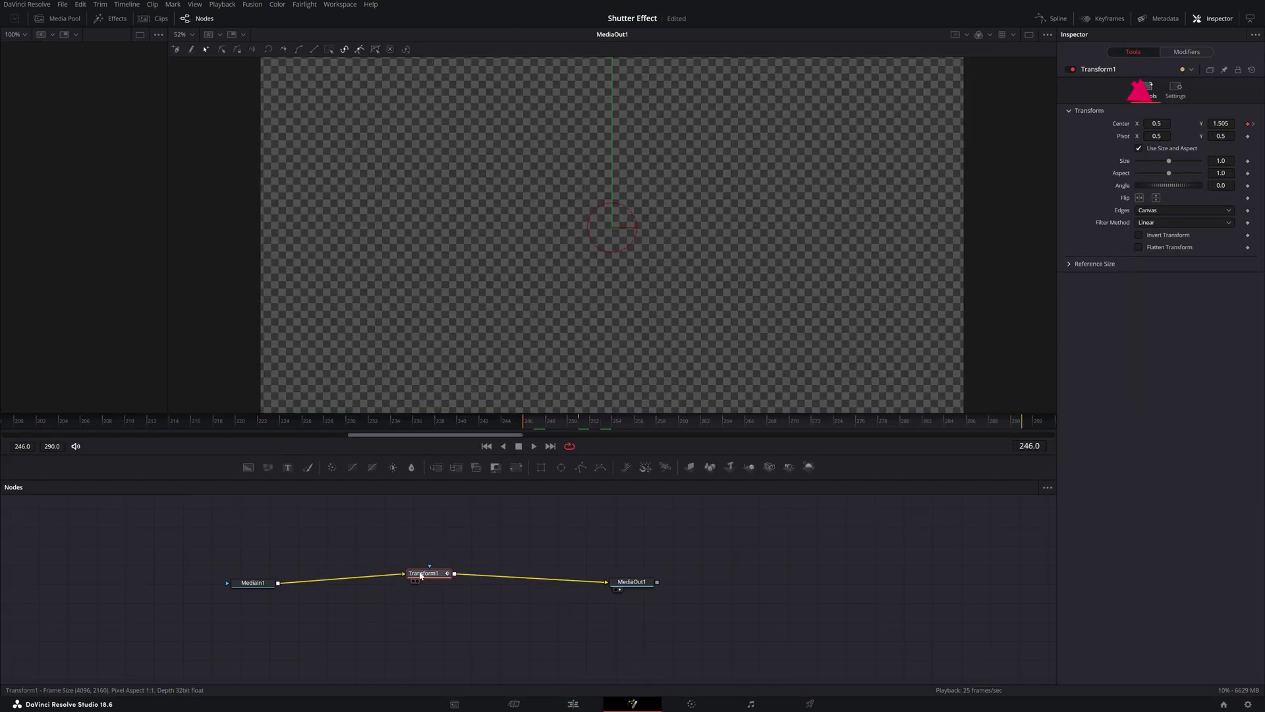
click(1176, 89)
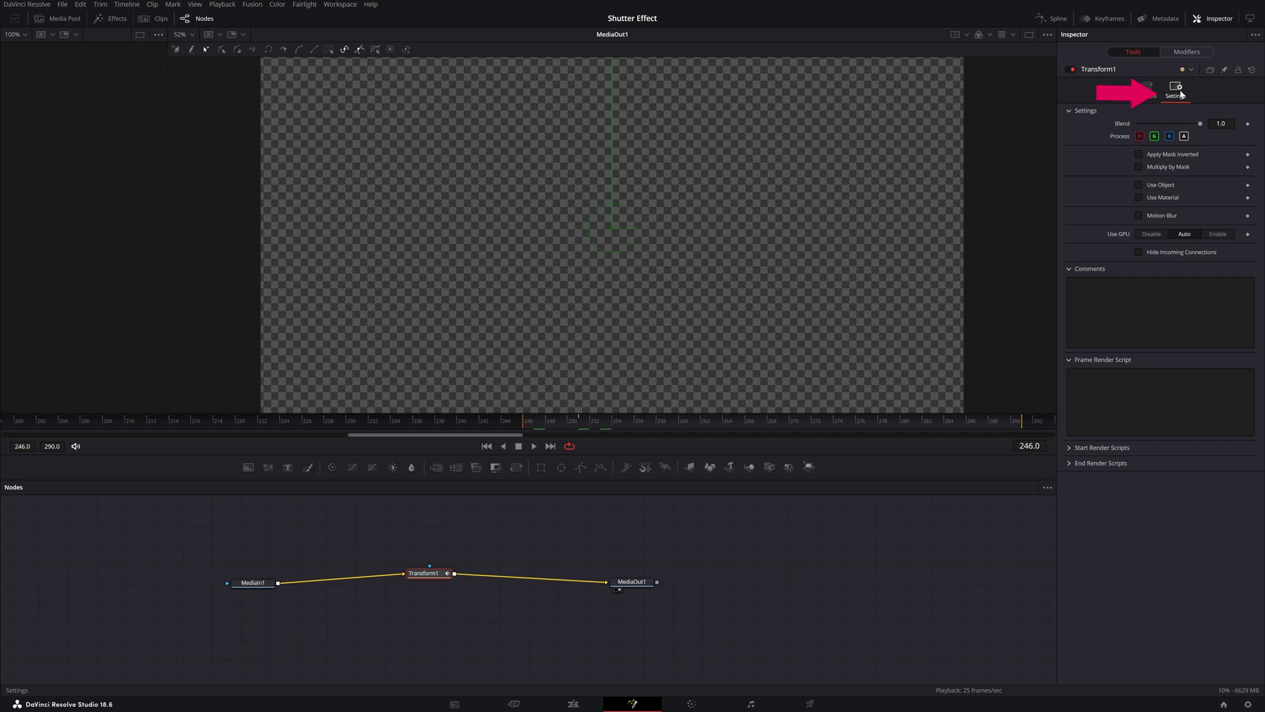
click(1159, 217)
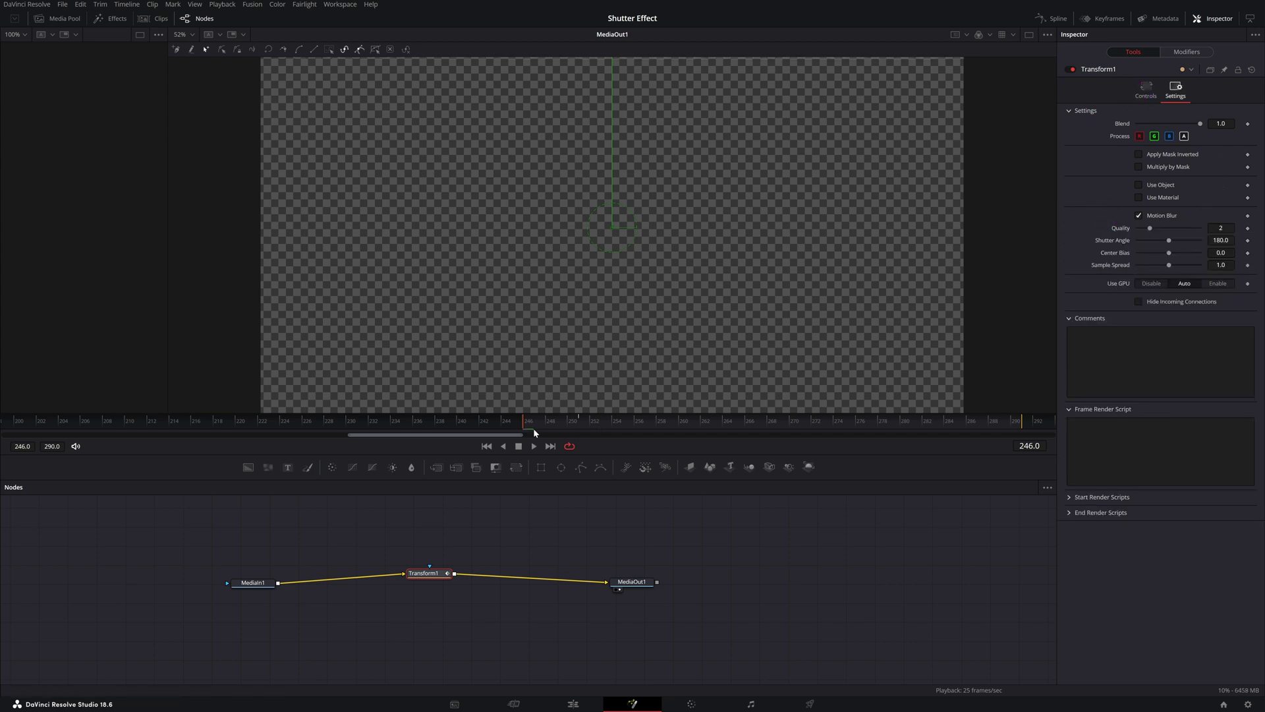
Set Transform1's motion blur Quality to 6 and check the blurred movement between frames 246 and 251.
drag(532, 421, 581, 417)
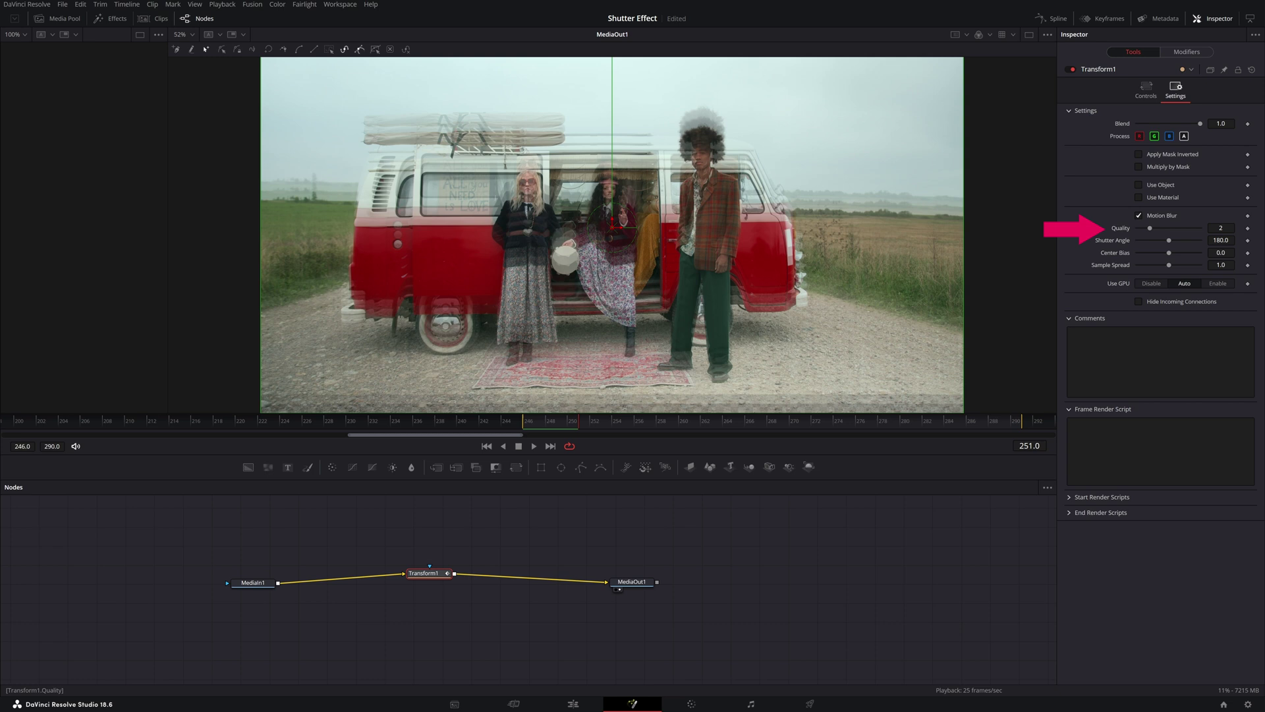
click(1209, 228)
text(56)
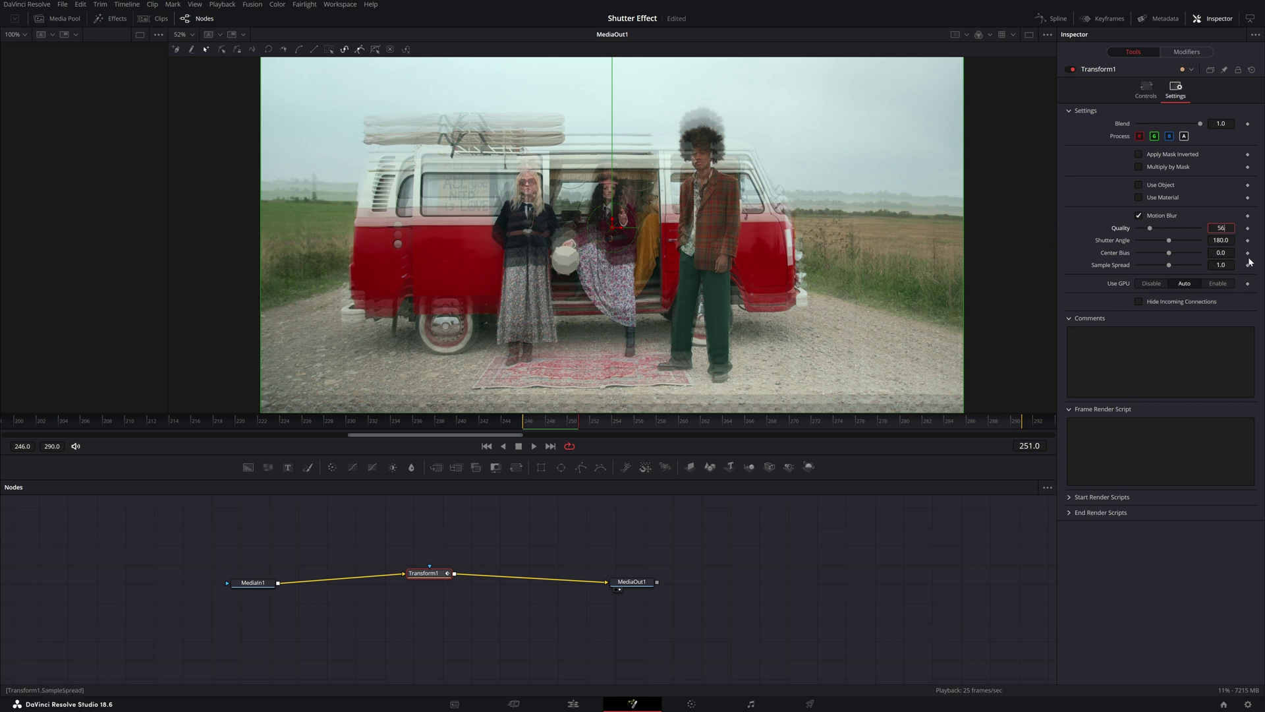
key(Tab)
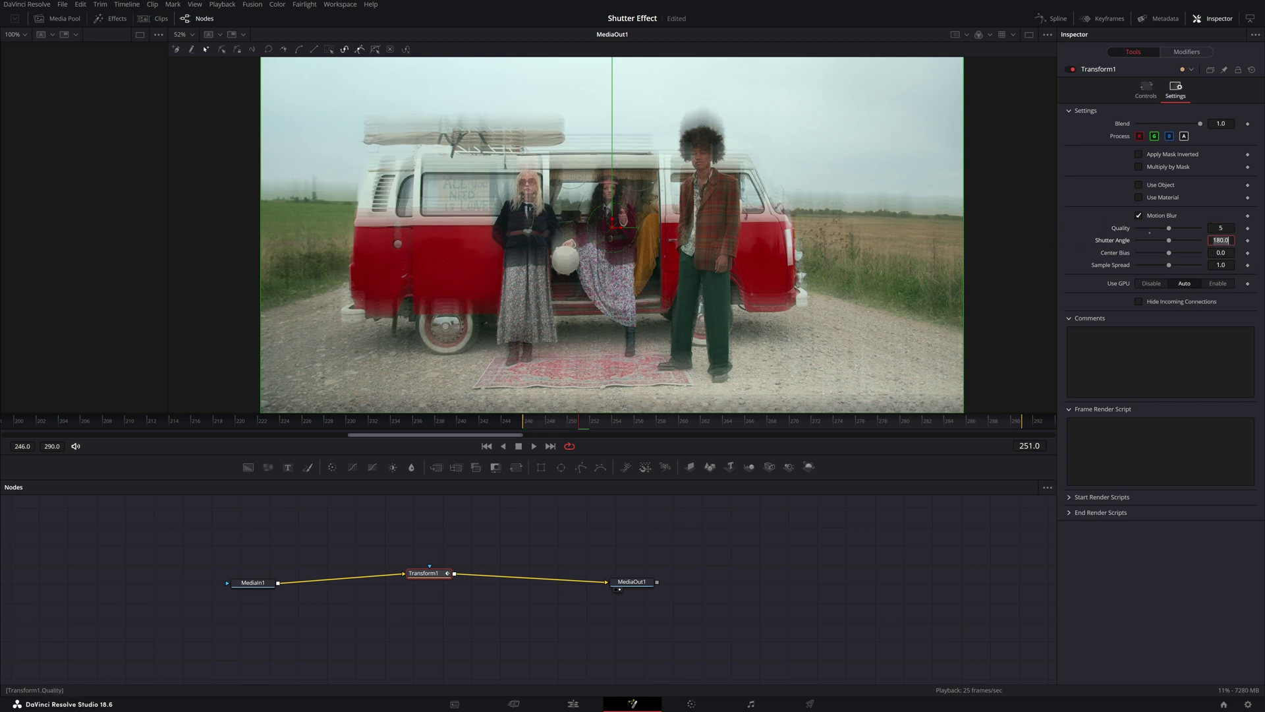
click(594, 422)
drag(594, 425, 530, 427)
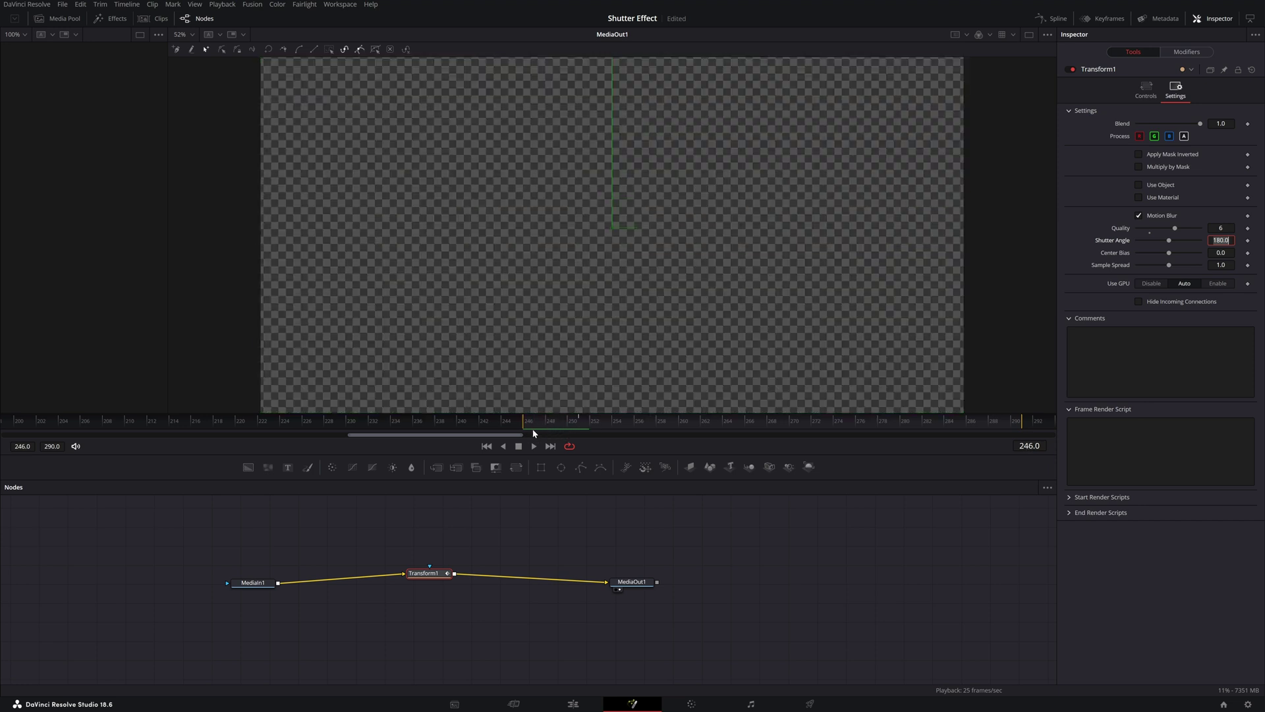
On the Edit page, move the V3 clip earlier to start at about 01:00:01:00, overlapping the V2 clip, and play the sequence.
click(573, 703)
key(space)
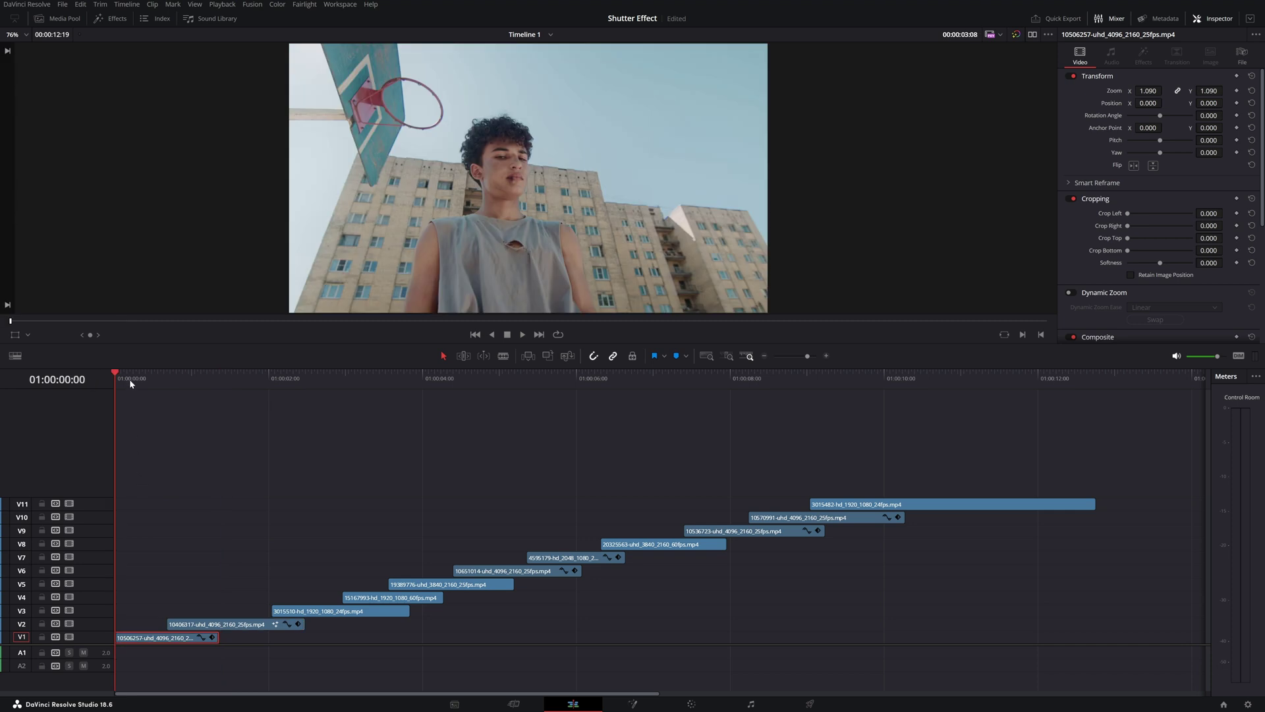
drag(129, 378, 192, 395)
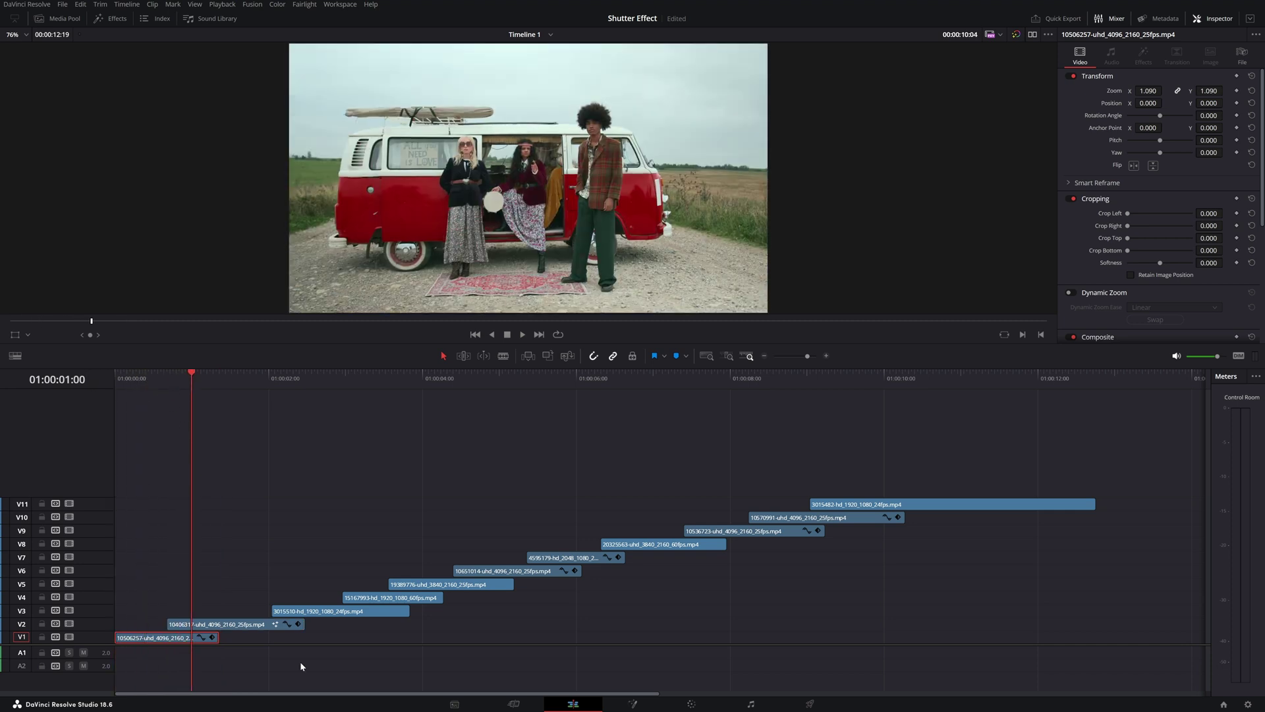
drag(315, 609, 233, 612)
key(Home)
key(space)
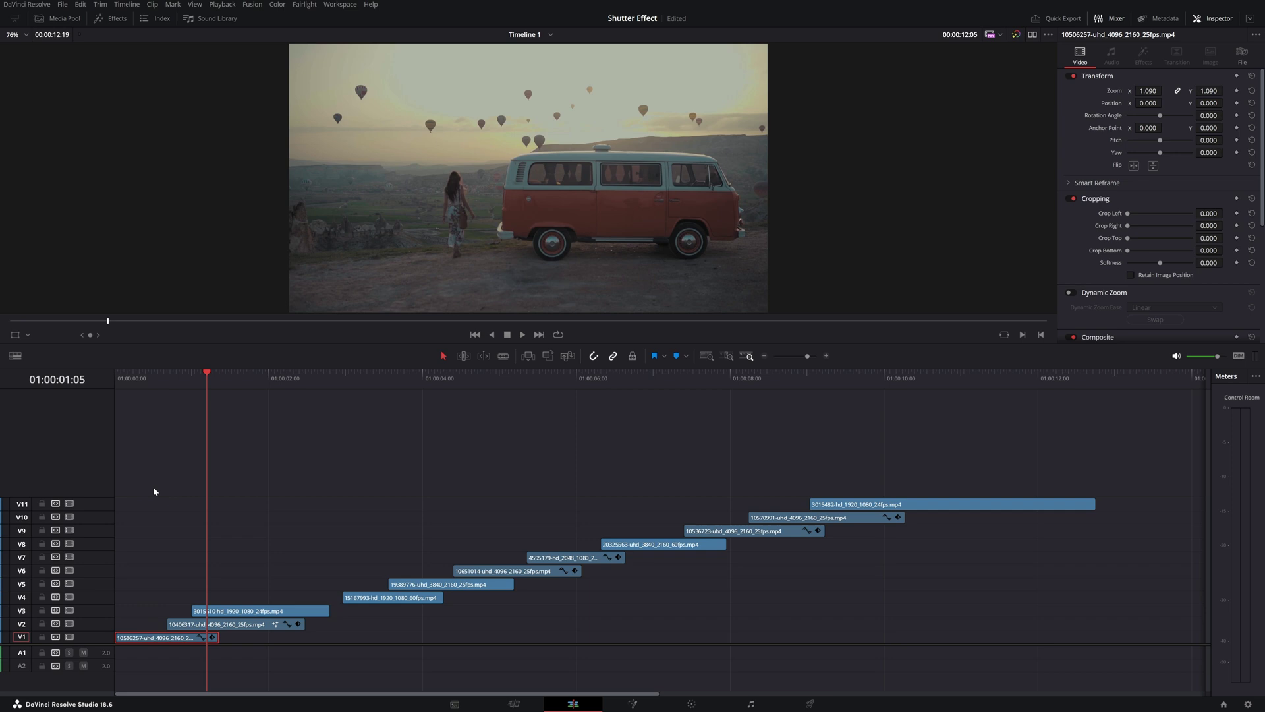
Open the V3 clip in Fusion from its first frame and add a Transform node after MediaIn1.
scroll(375, 474, up, 2)
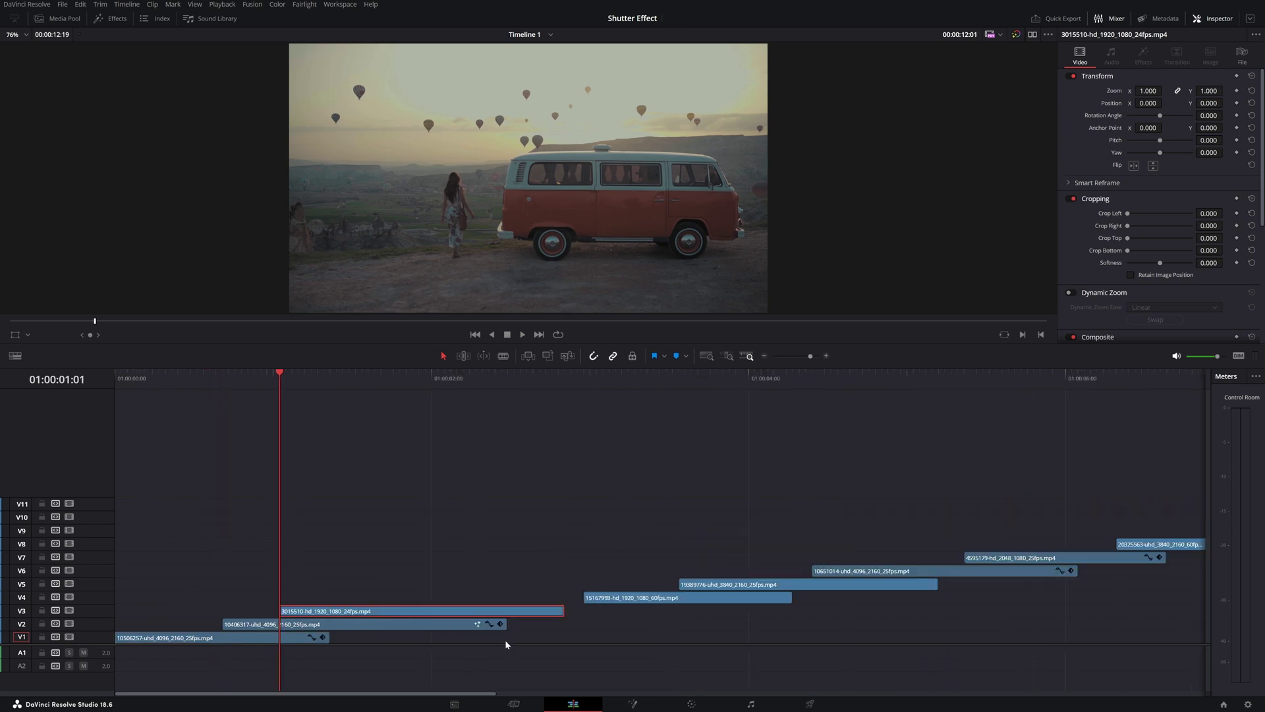
click(648, 706)
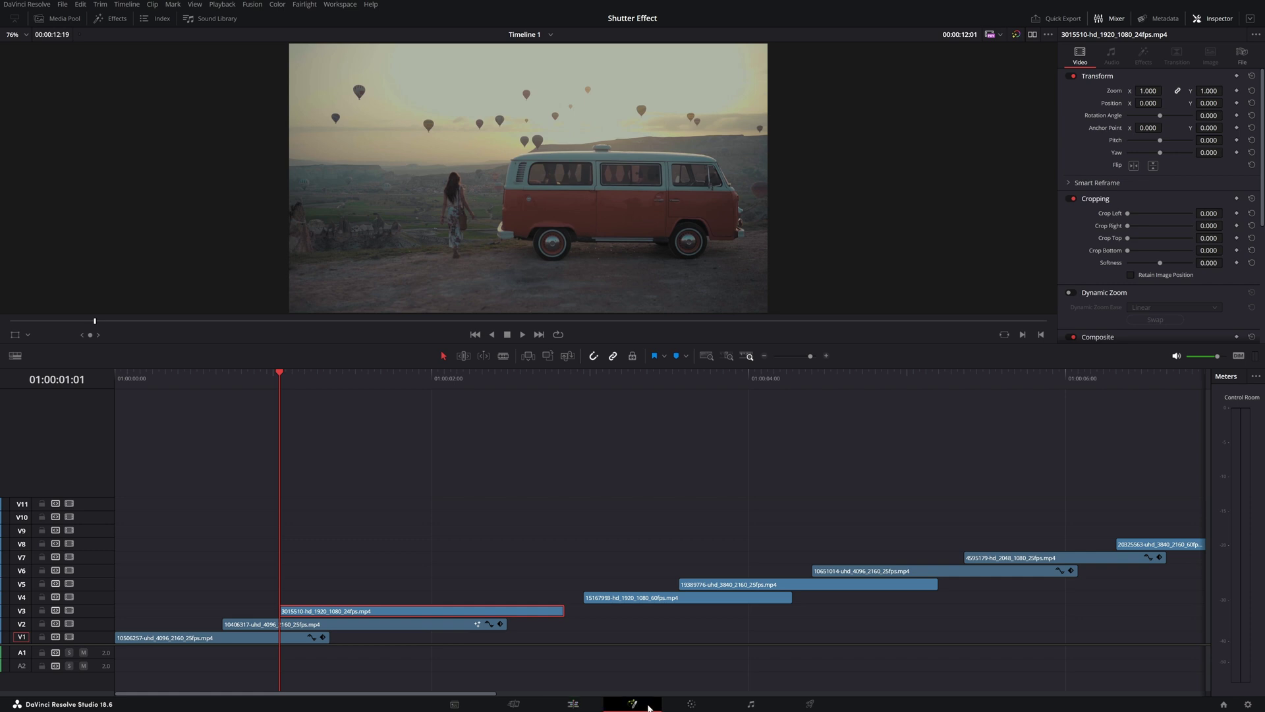
key(shift+space)
text(transform)
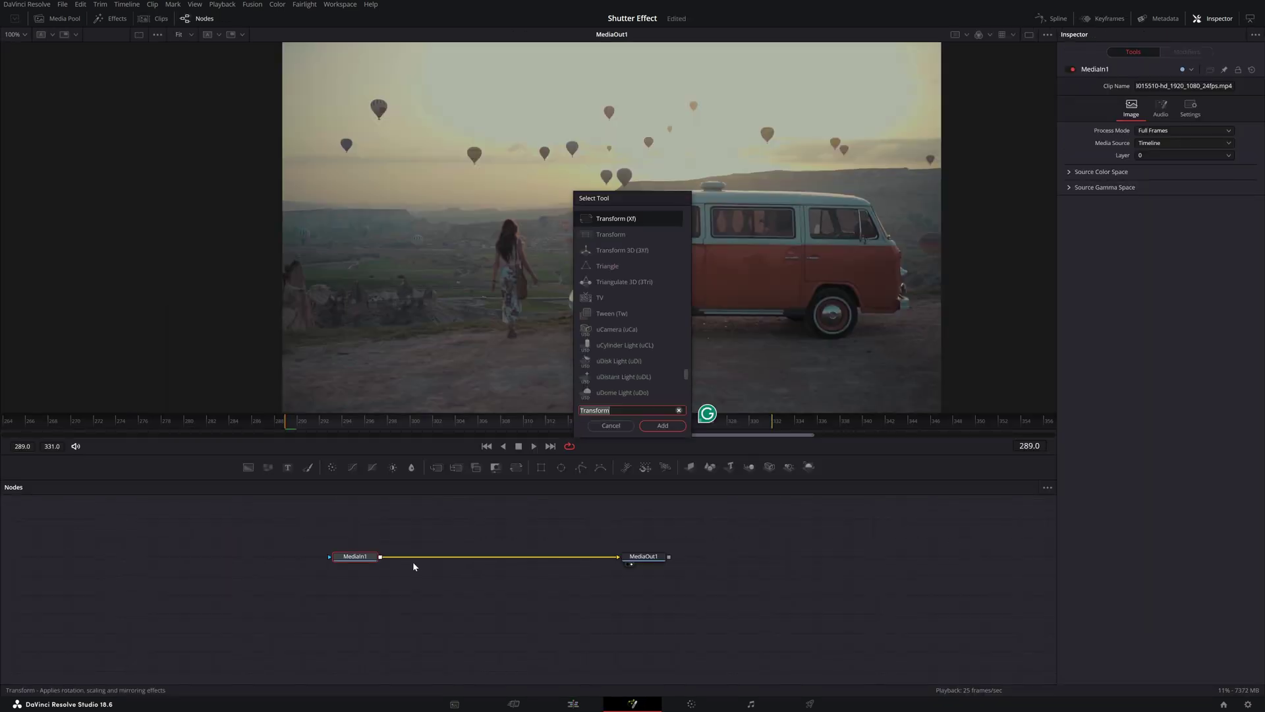
key(Return)
Keyframe the new Transform's Center at frame 289 with Y at about 1.508, and move the playhead to frame 294.
click(1247, 124)
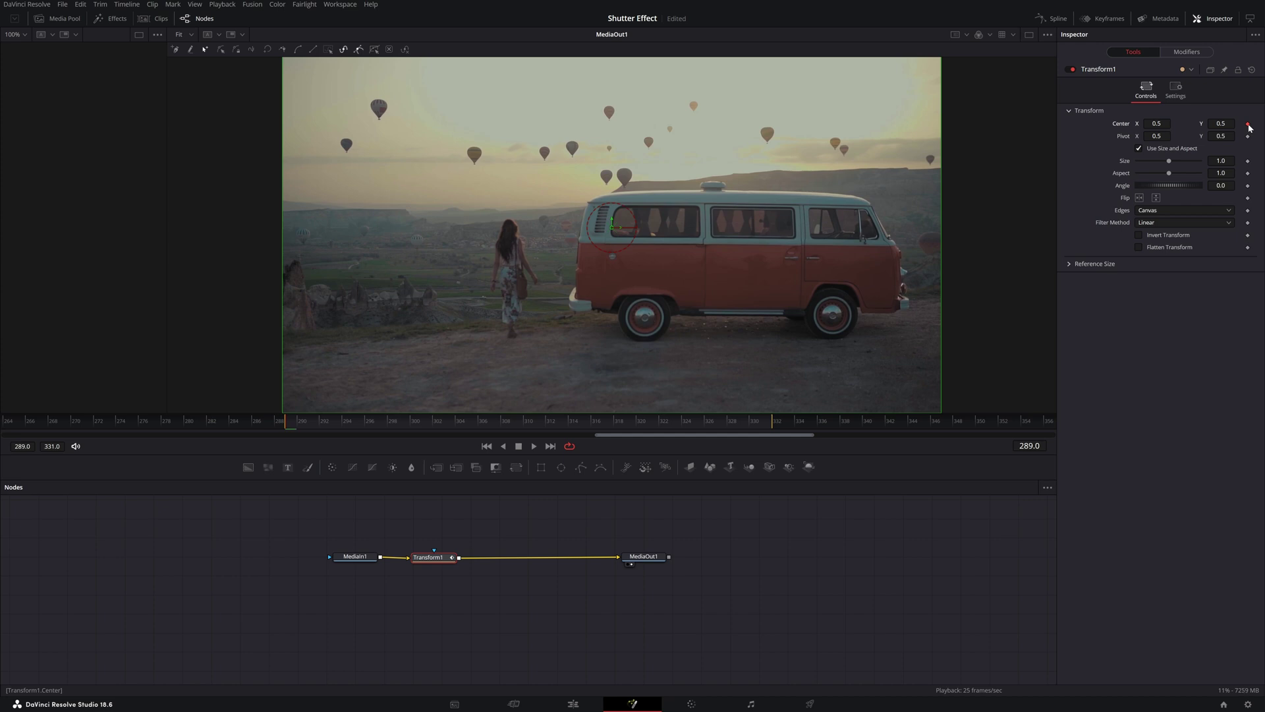
drag(1221, 123, 1264, 124)
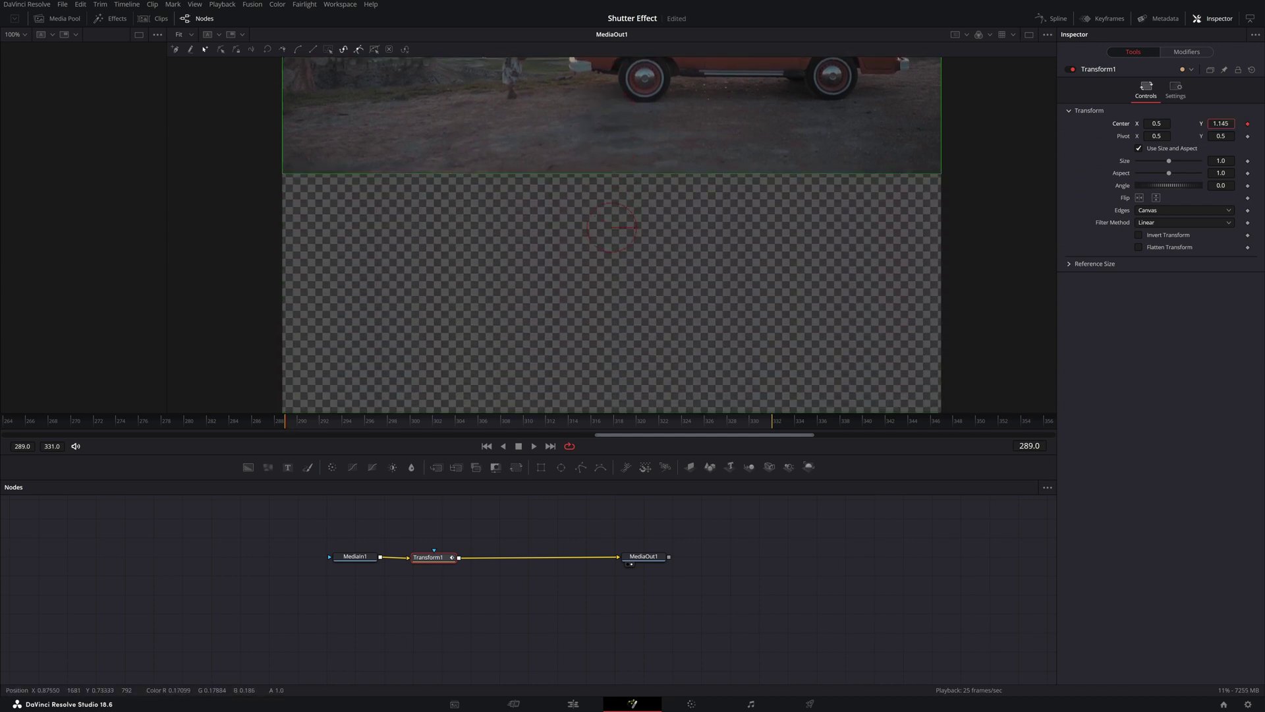
drag(703, 226, 703, 301)
drag(1221, 124, 1240, 123)
key(Up)
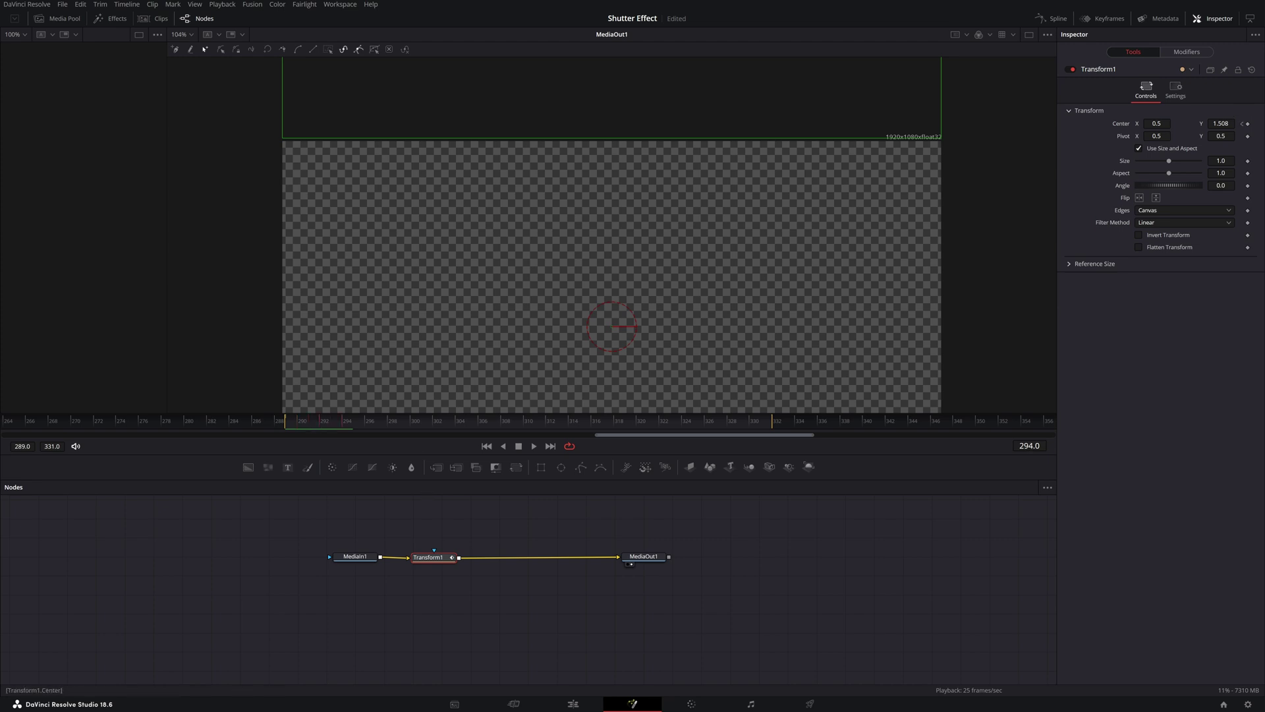
Keyframe Transform1's Center Y at frame 294 so the image fills the frame, and enable motion blur with Quality 6.
double_click(1220, 124)
key(Return)
click(1176, 93)
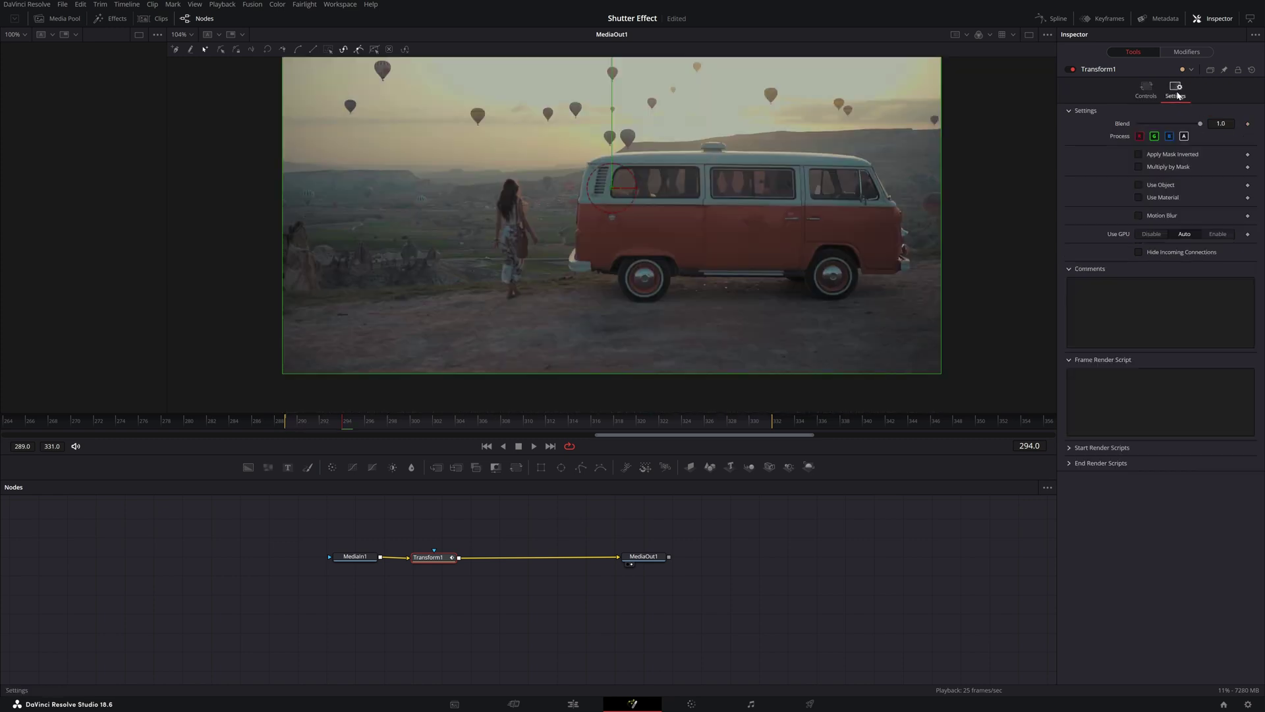
click(1138, 216)
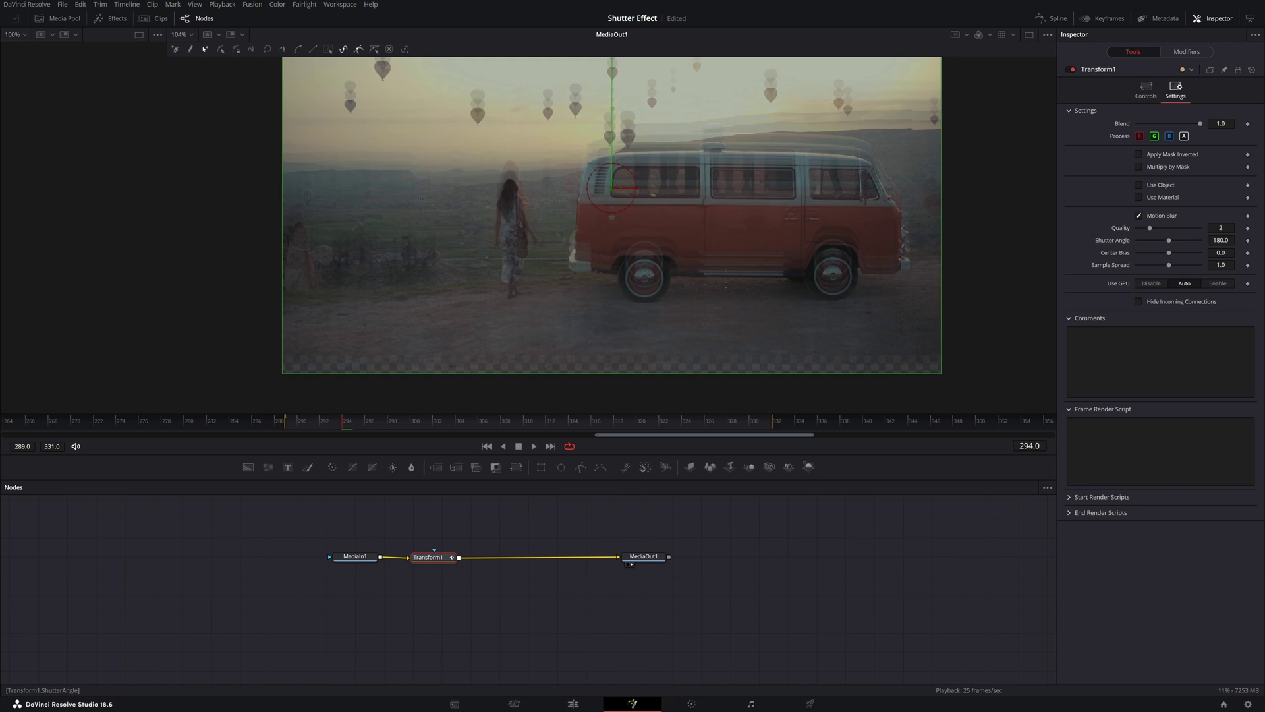
double_click(1221, 228)
text(6)
key(Return)
Return to the Edit page and play the sequence from the start of the timeline.
click(572, 704)
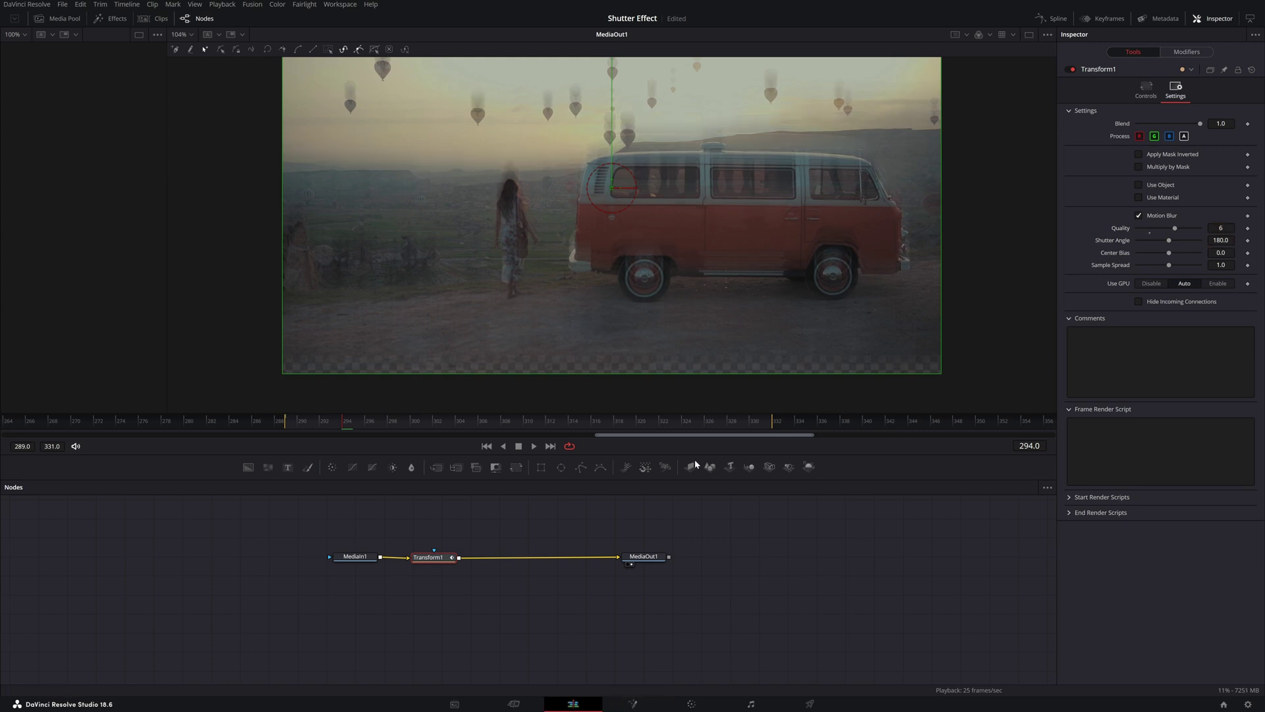
drag(310, 393, 37, 396)
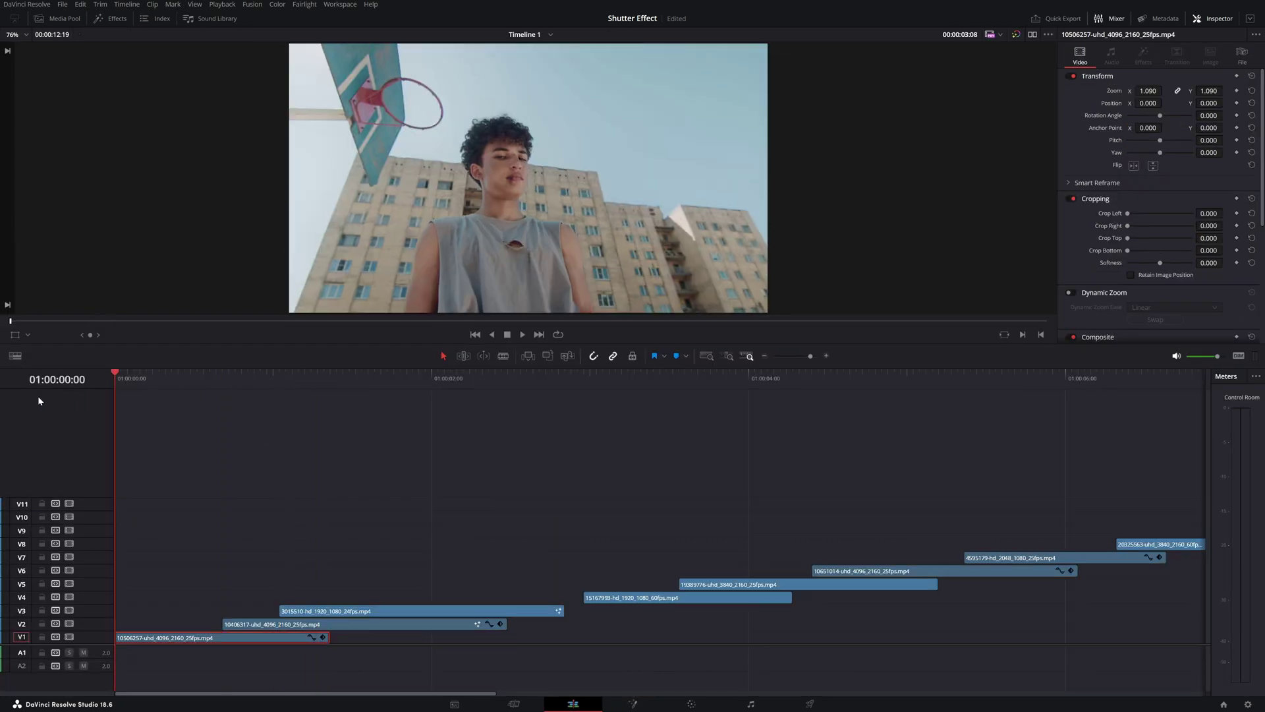
key(space)
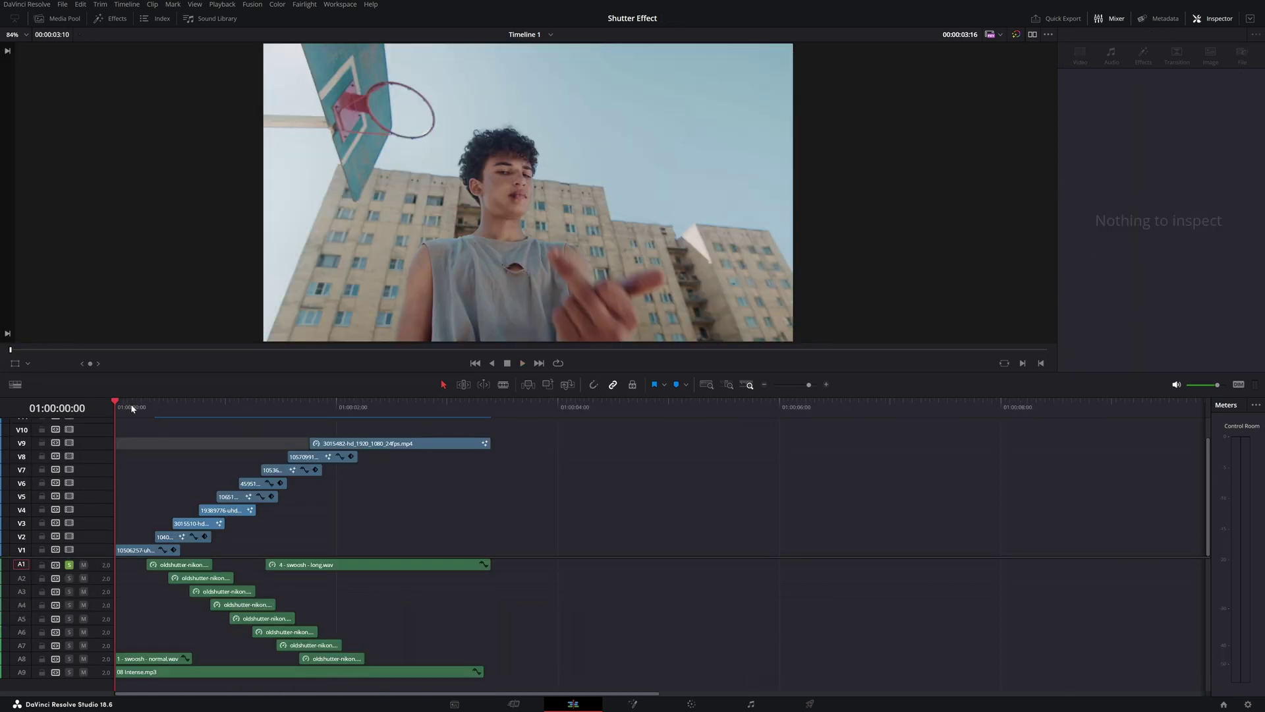
Inspect the V2 clip's blurred drop at 01:00:00:10 in the finished sequence and return the playhead to 01:00:00:01.
drag(132, 408, 161, 416)
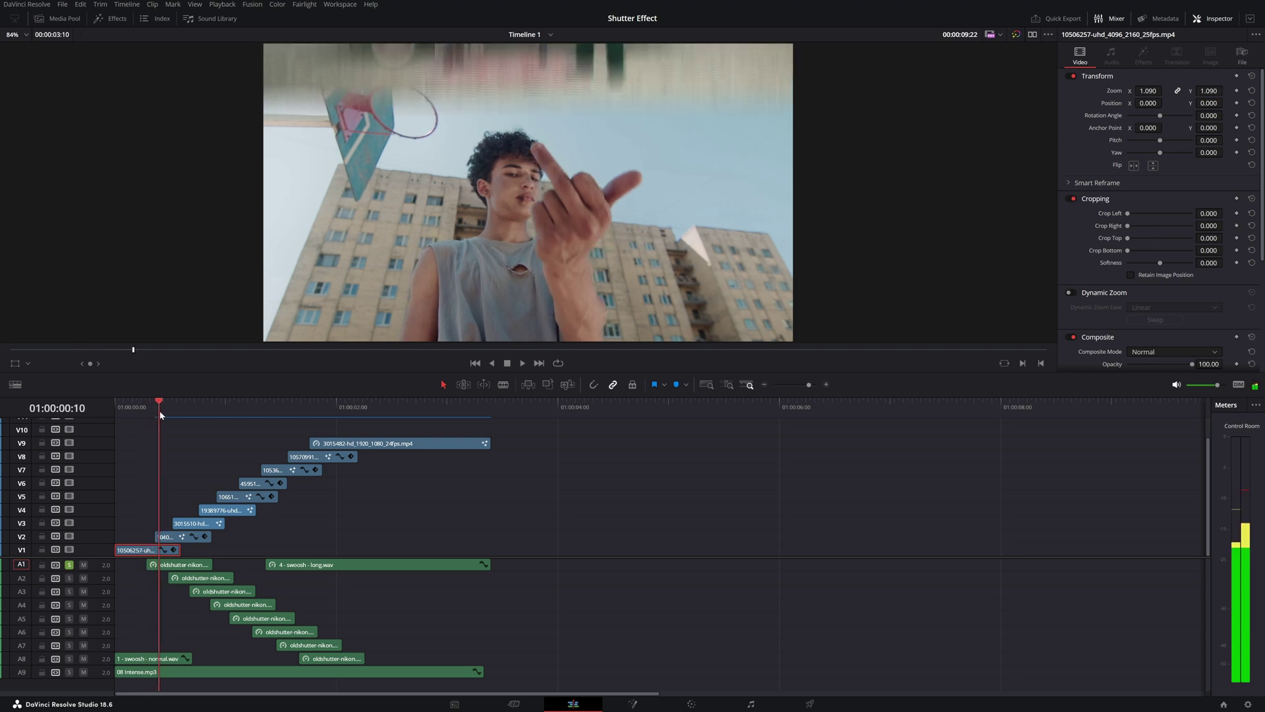
scroll(249, 527, up, 4)
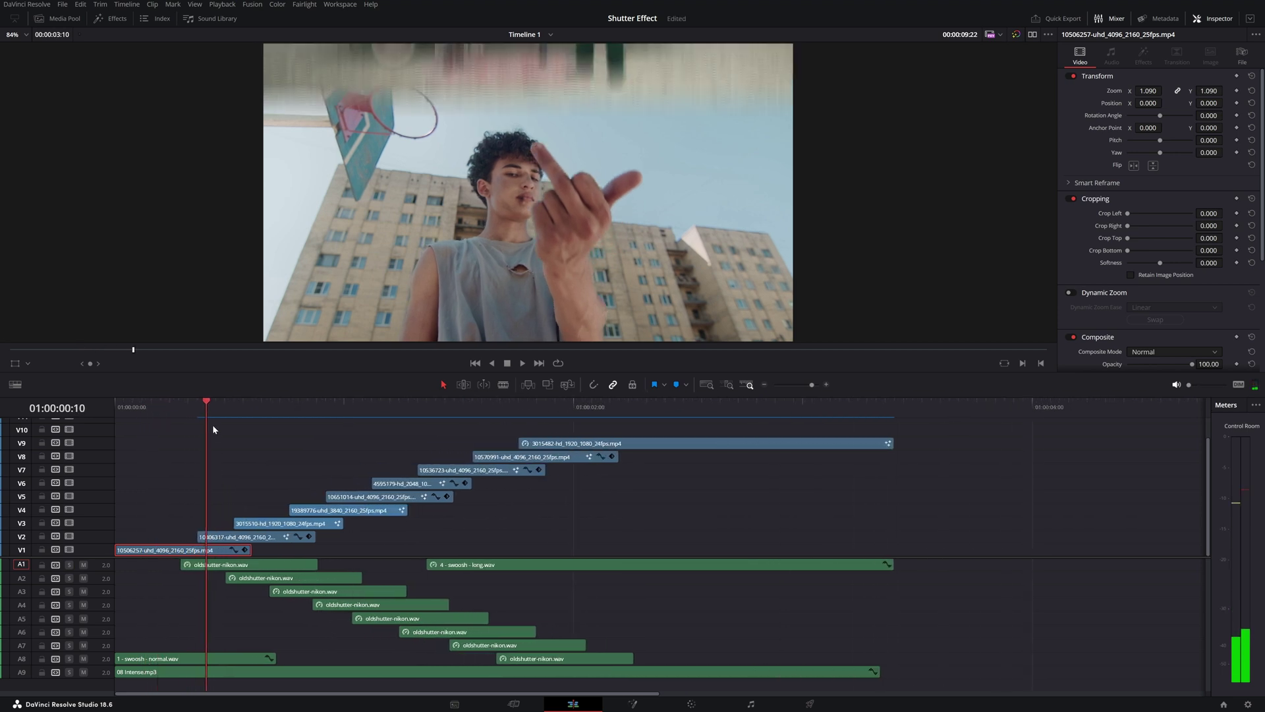
drag(212, 410, 127, 404)
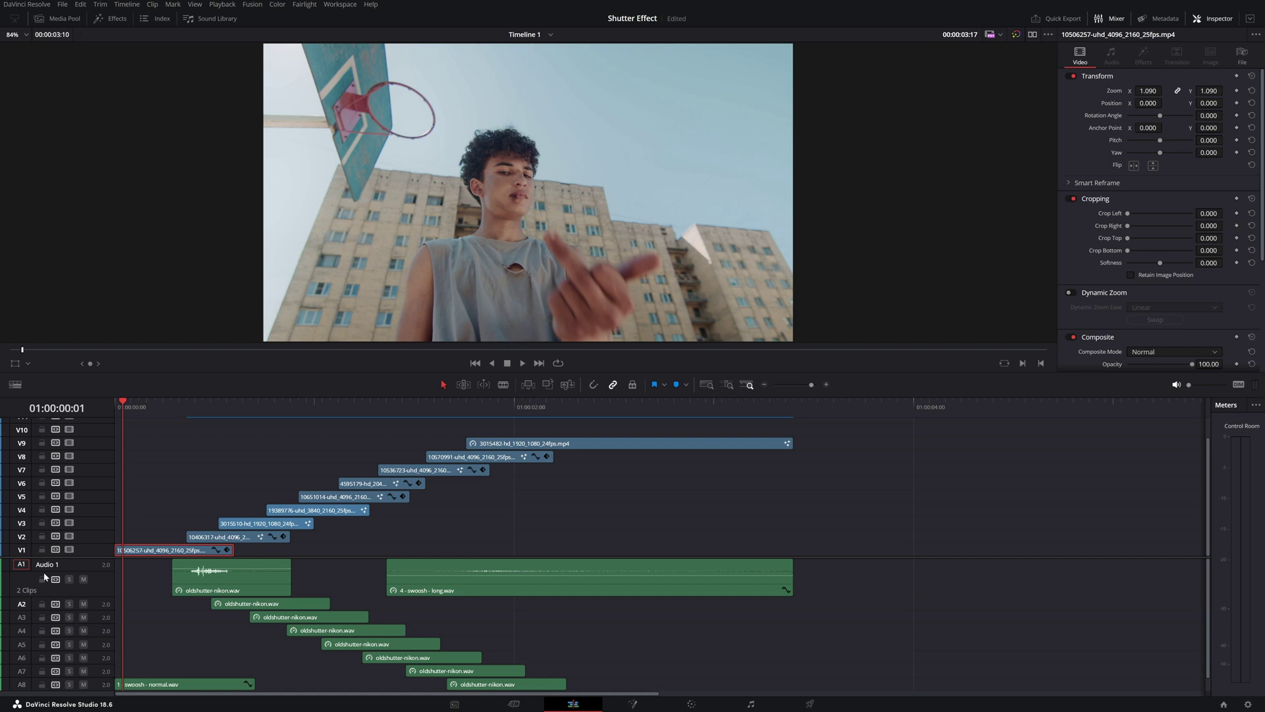
Solo audio track A1 and raise the monitoring volume while playing the first shutter sound.
click(69, 579)
key(space)
drag(1189, 385, 1214, 384)
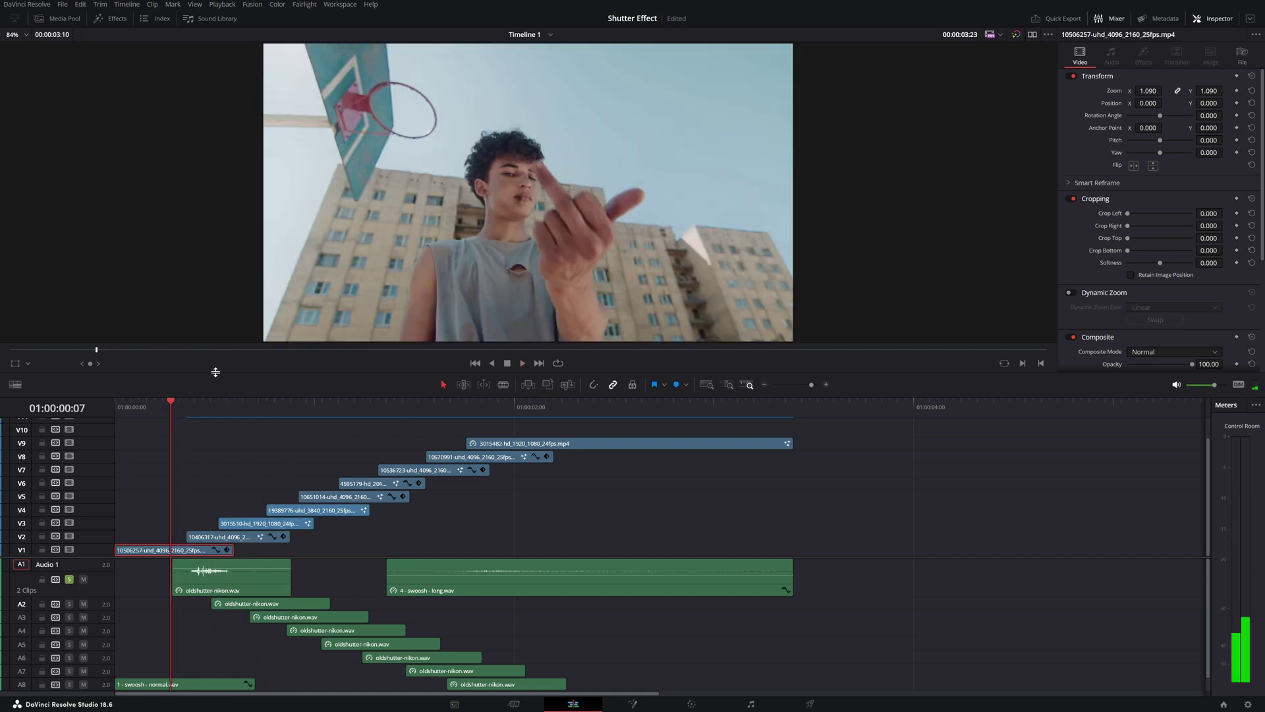
Enlarge the timeline area and go through the staggered oldshutter-nikon.wav clips on tracks A1 to A4.
drag(215, 373, 214, 249)
click(220, 516)
click(244, 540)
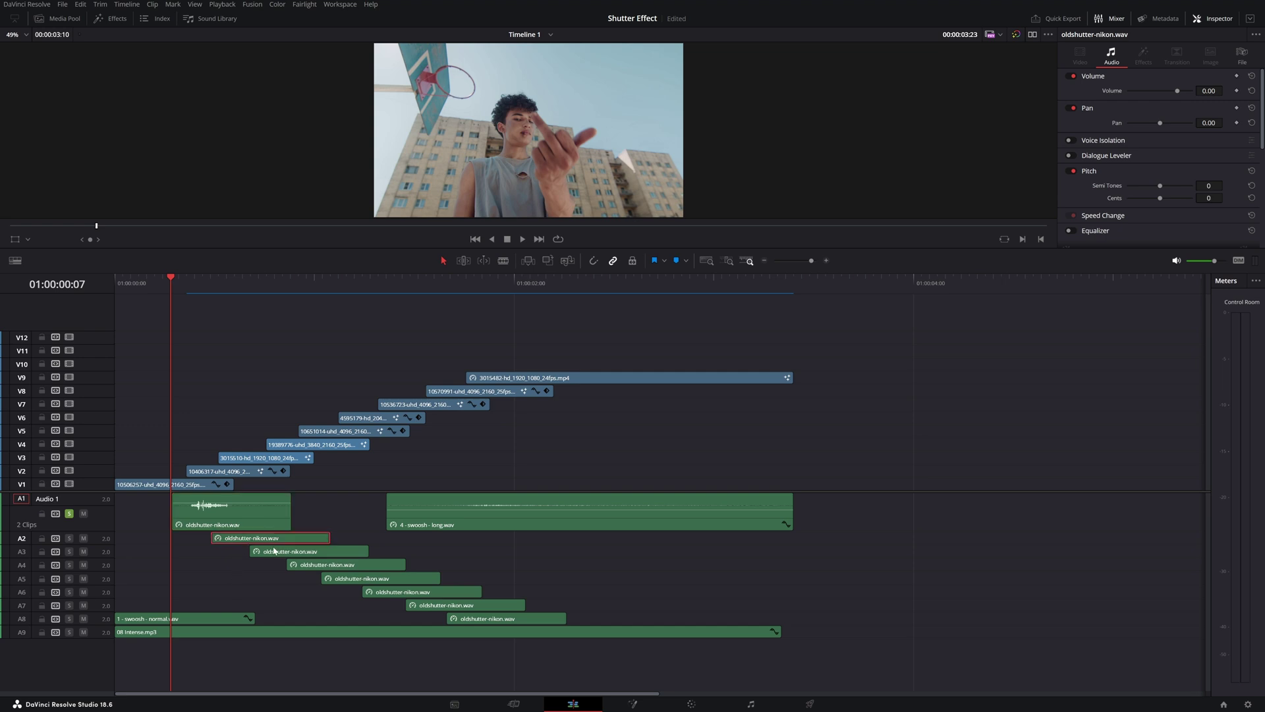
click(284, 557)
click(327, 565)
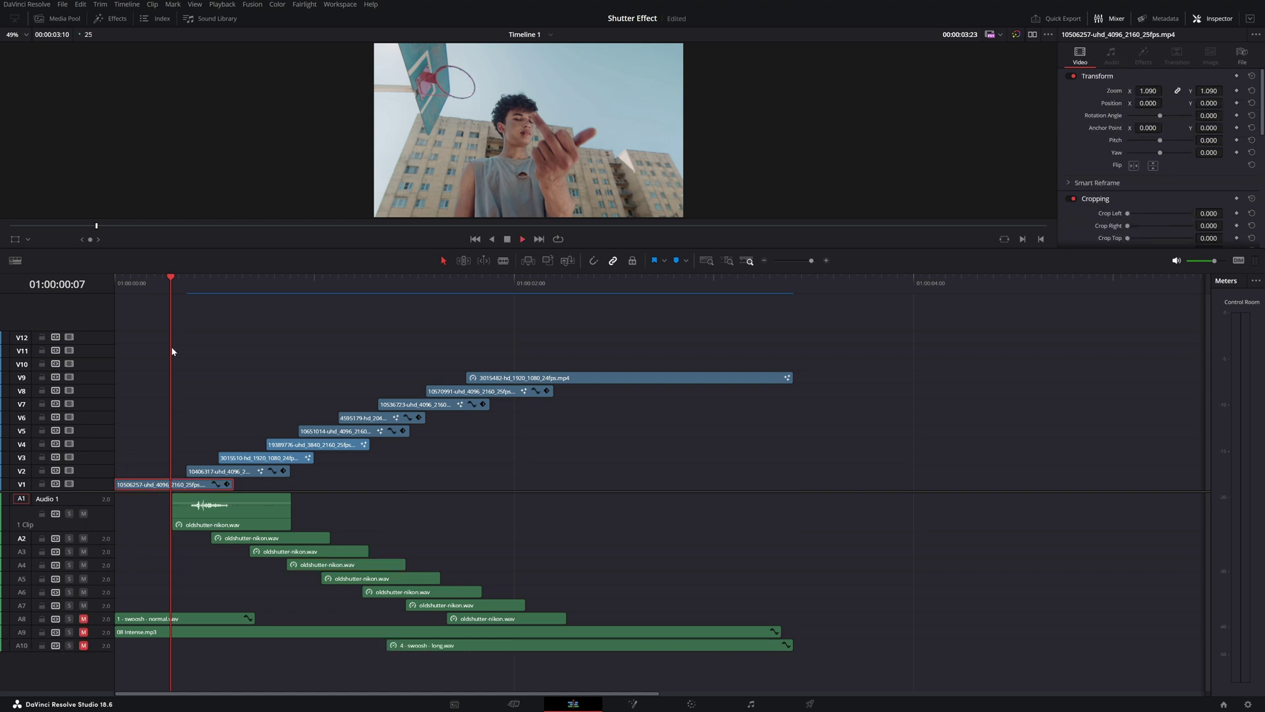
Play the shutter sounds with A8 to A10 muted, and unmute A8 to hear its swoosh from the sequence start.
key(space)
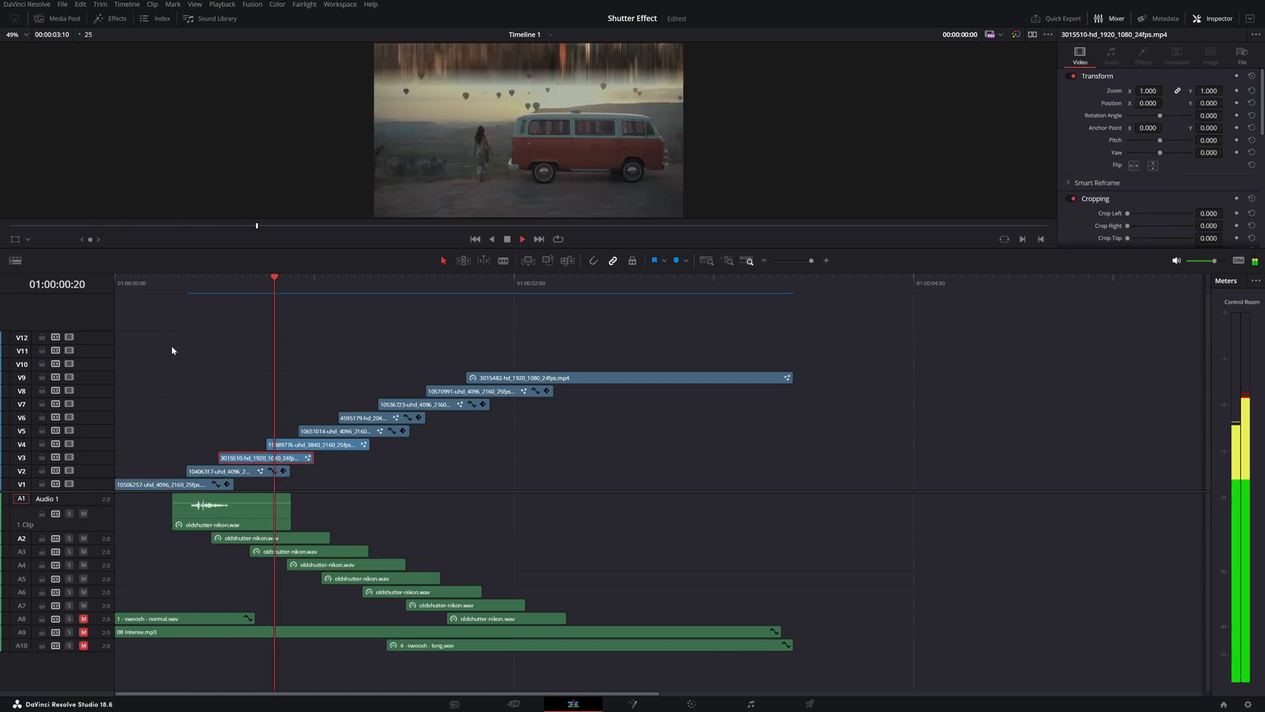
key(space)
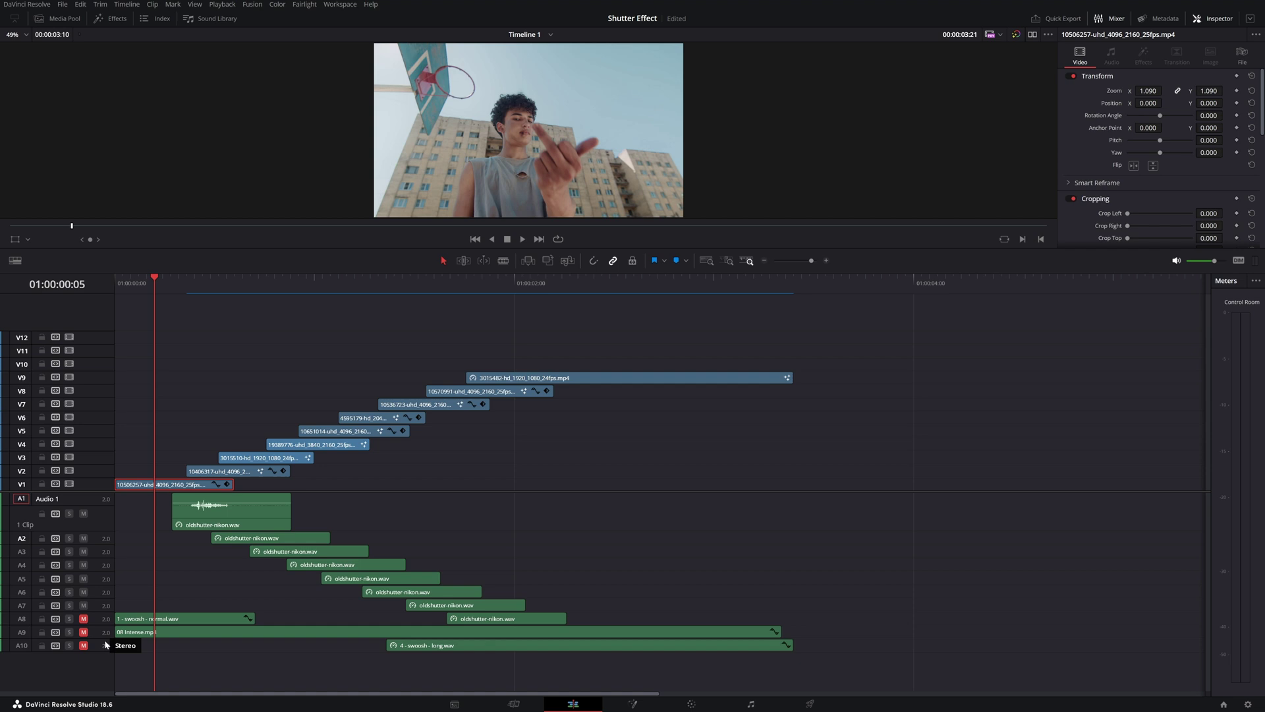
drag(152, 282, 114, 284)
key(l)
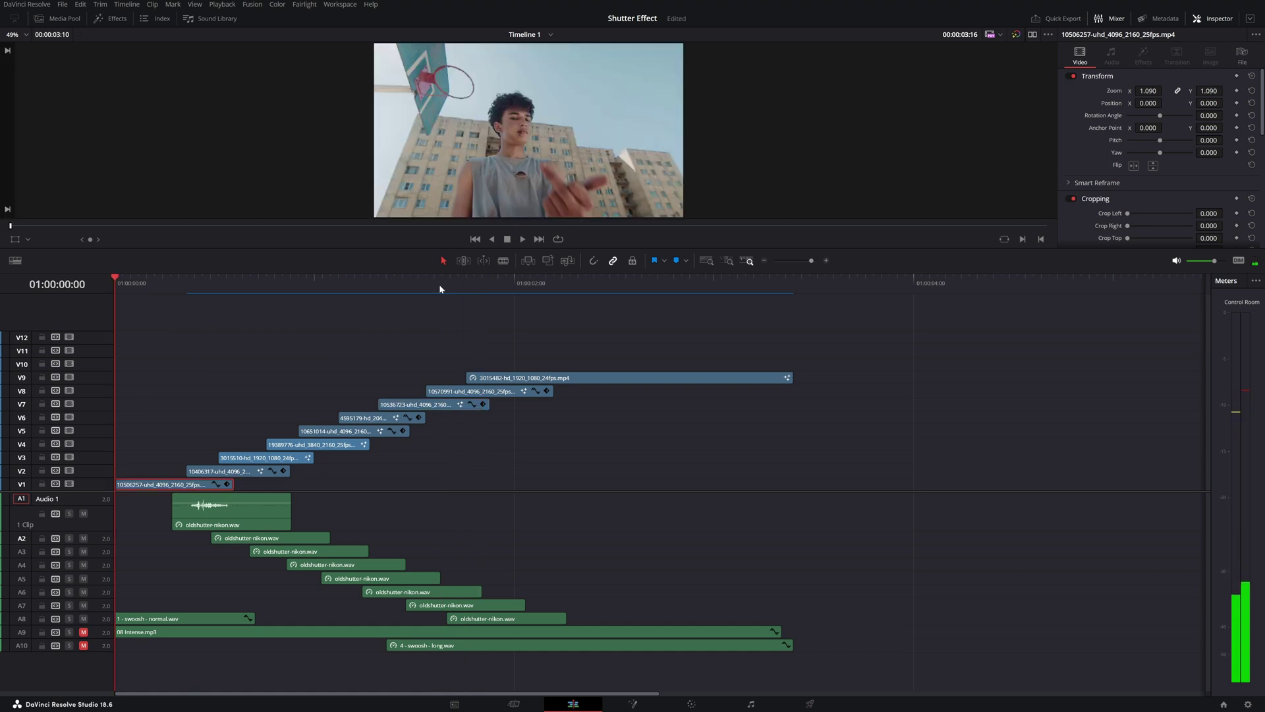
Examine the V9 clip's drop into frame at 01:00:01:21 and 01:00:02:01, and scrub on to 01:00:02:16.
click(482, 281)
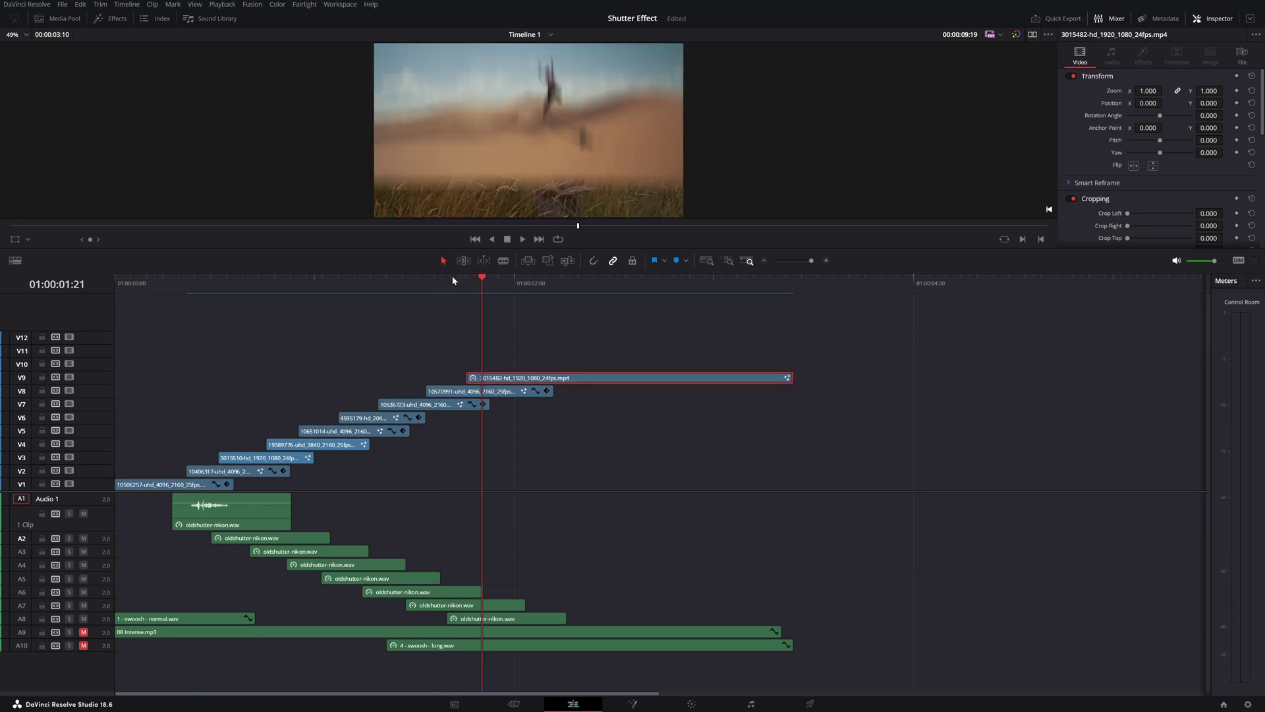
click(522, 281)
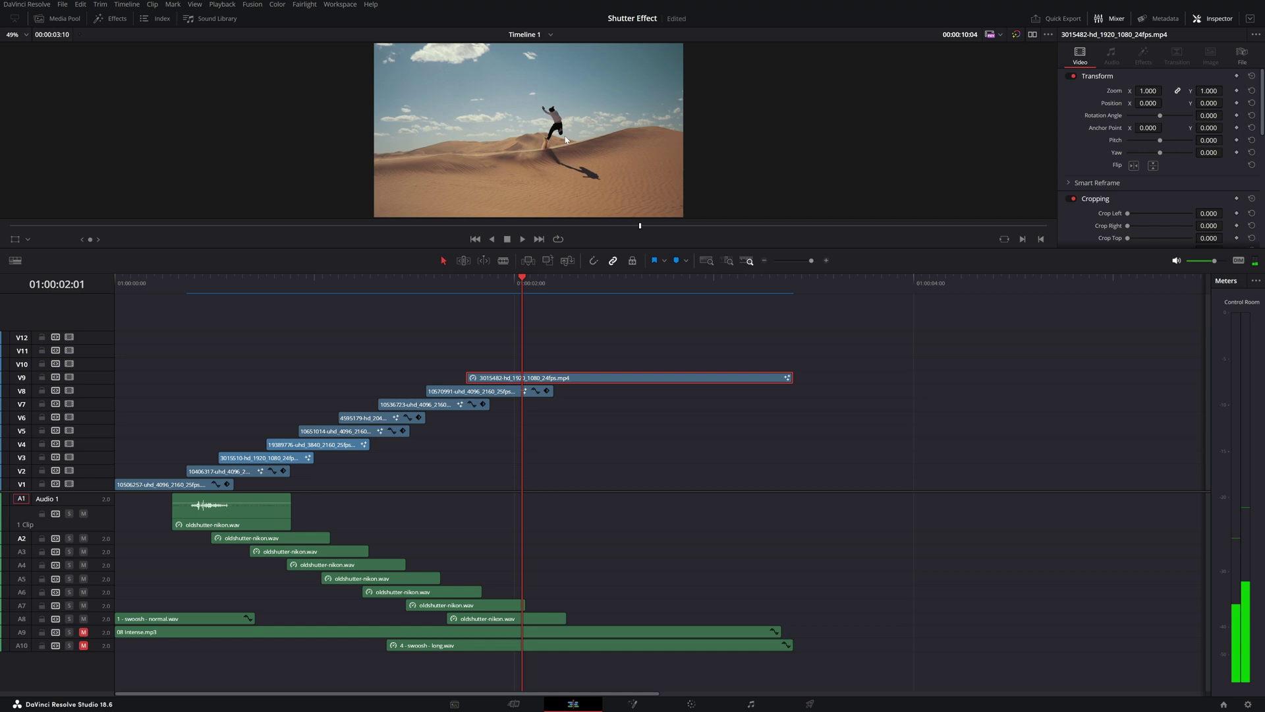
drag(538, 280, 642, 300)
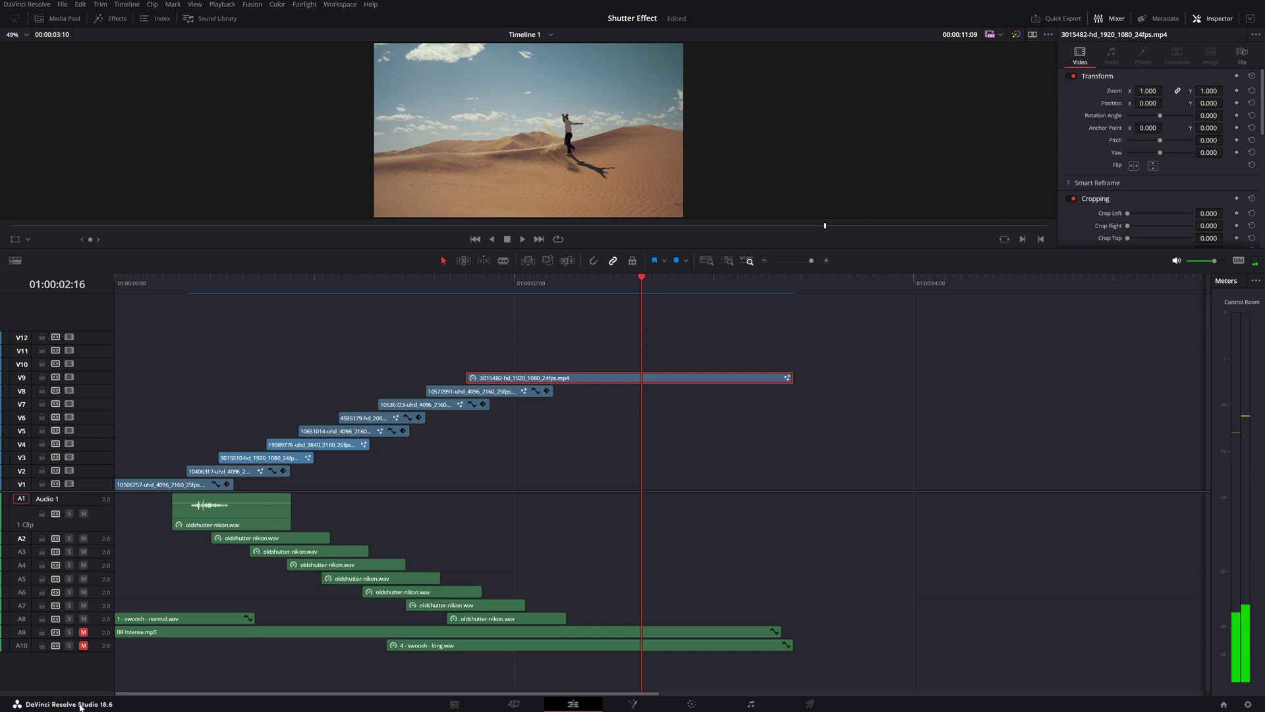
Unmute the long swoosh on A10 and the music on A9, playing the sequence from the start after each change.
click(83, 646)
key(Home)
key(space)
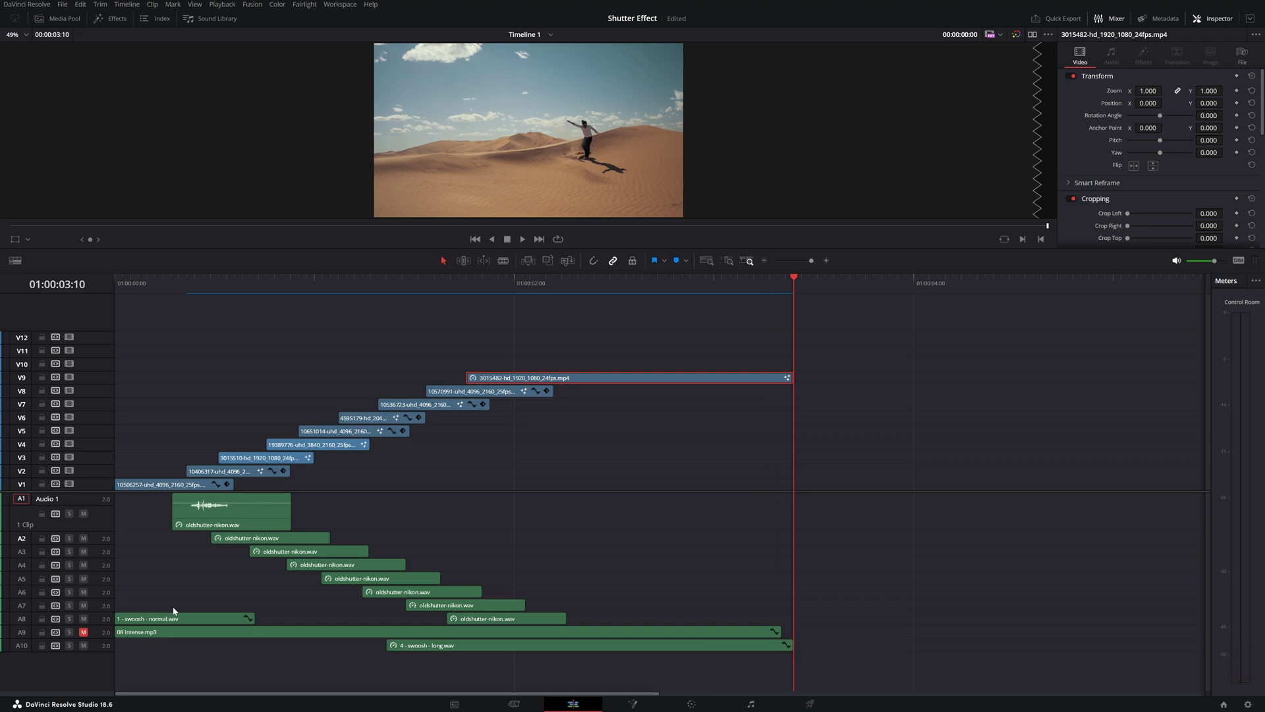
click(84, 633)
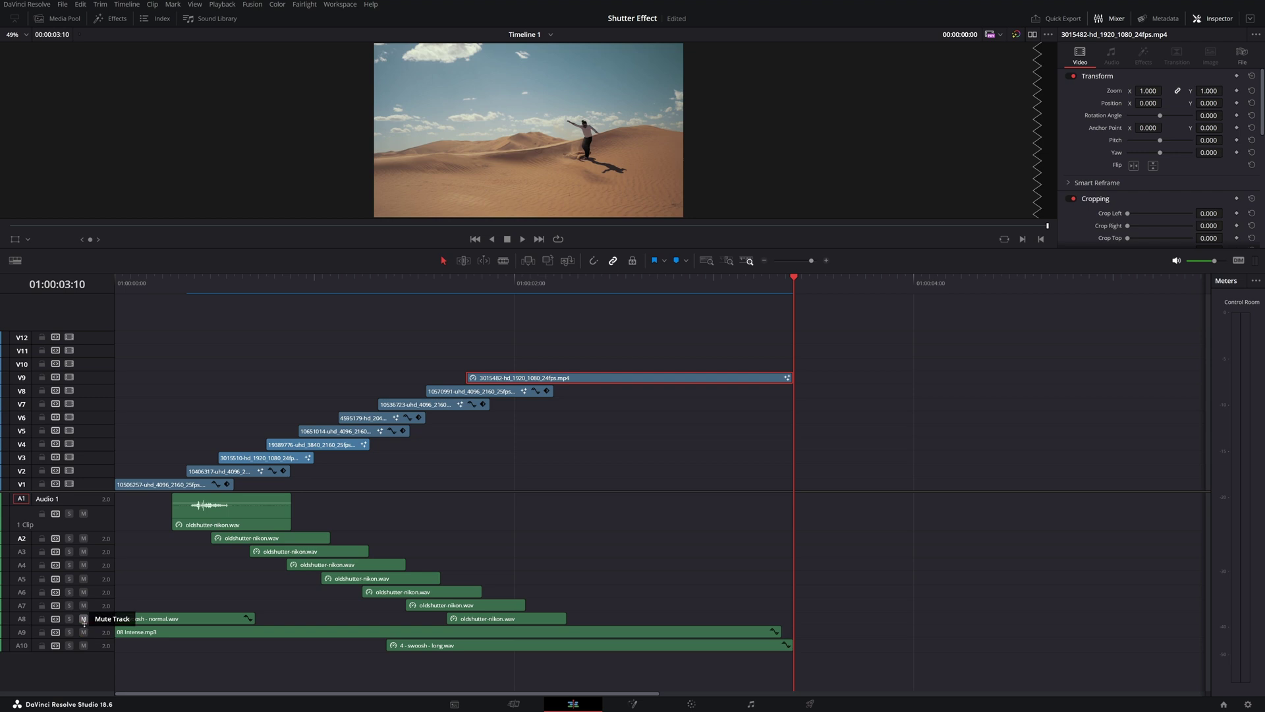
key(Left)
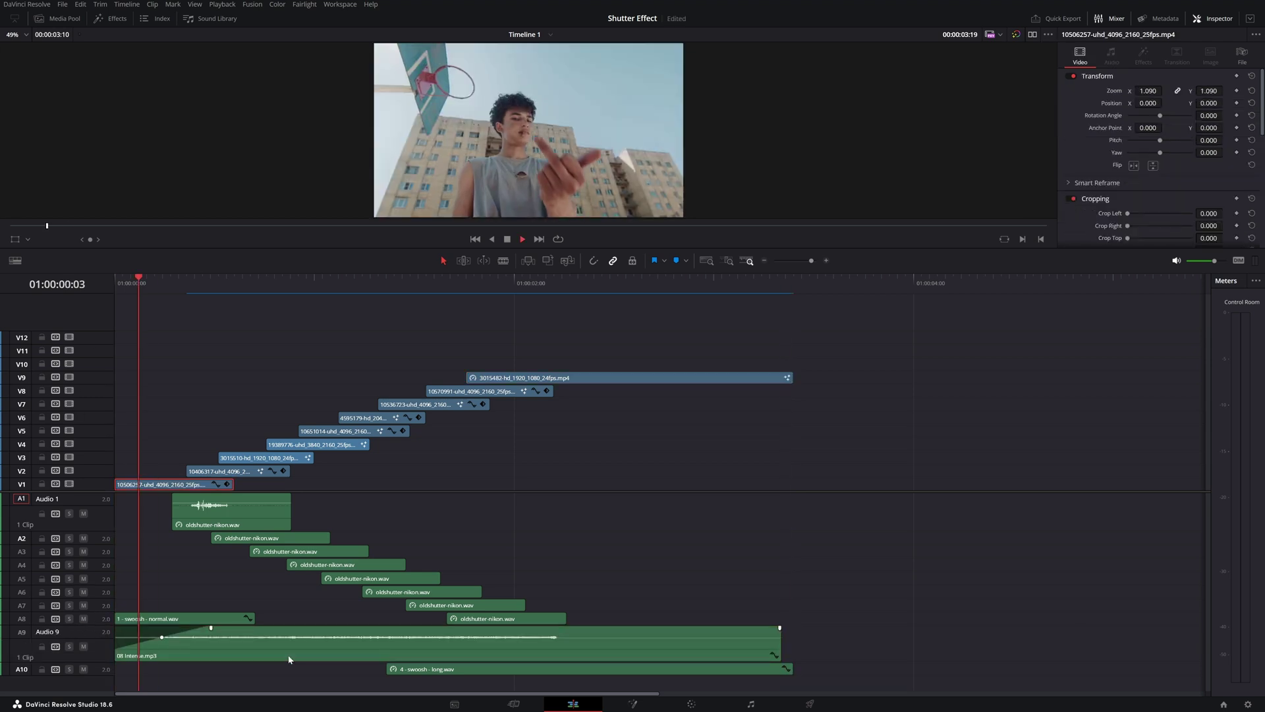